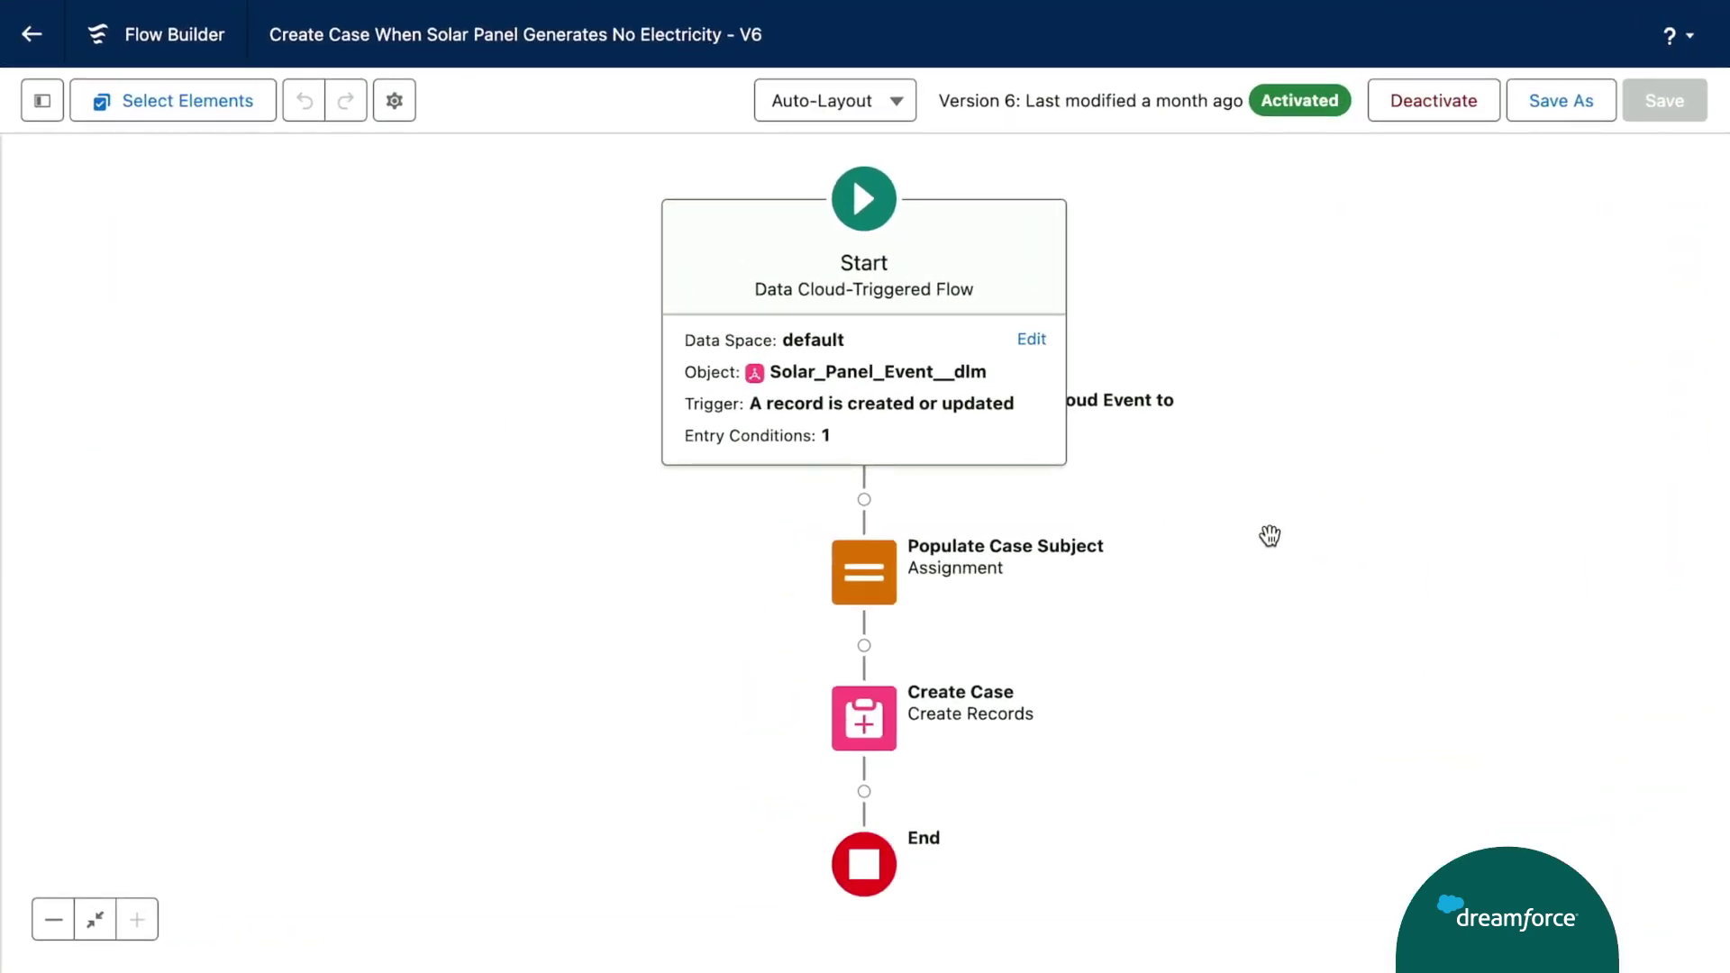
# Make Solar Panel Event the triggering object for created-or-updated records, keeping one entry condition
pyautogui.click(1032, 340)
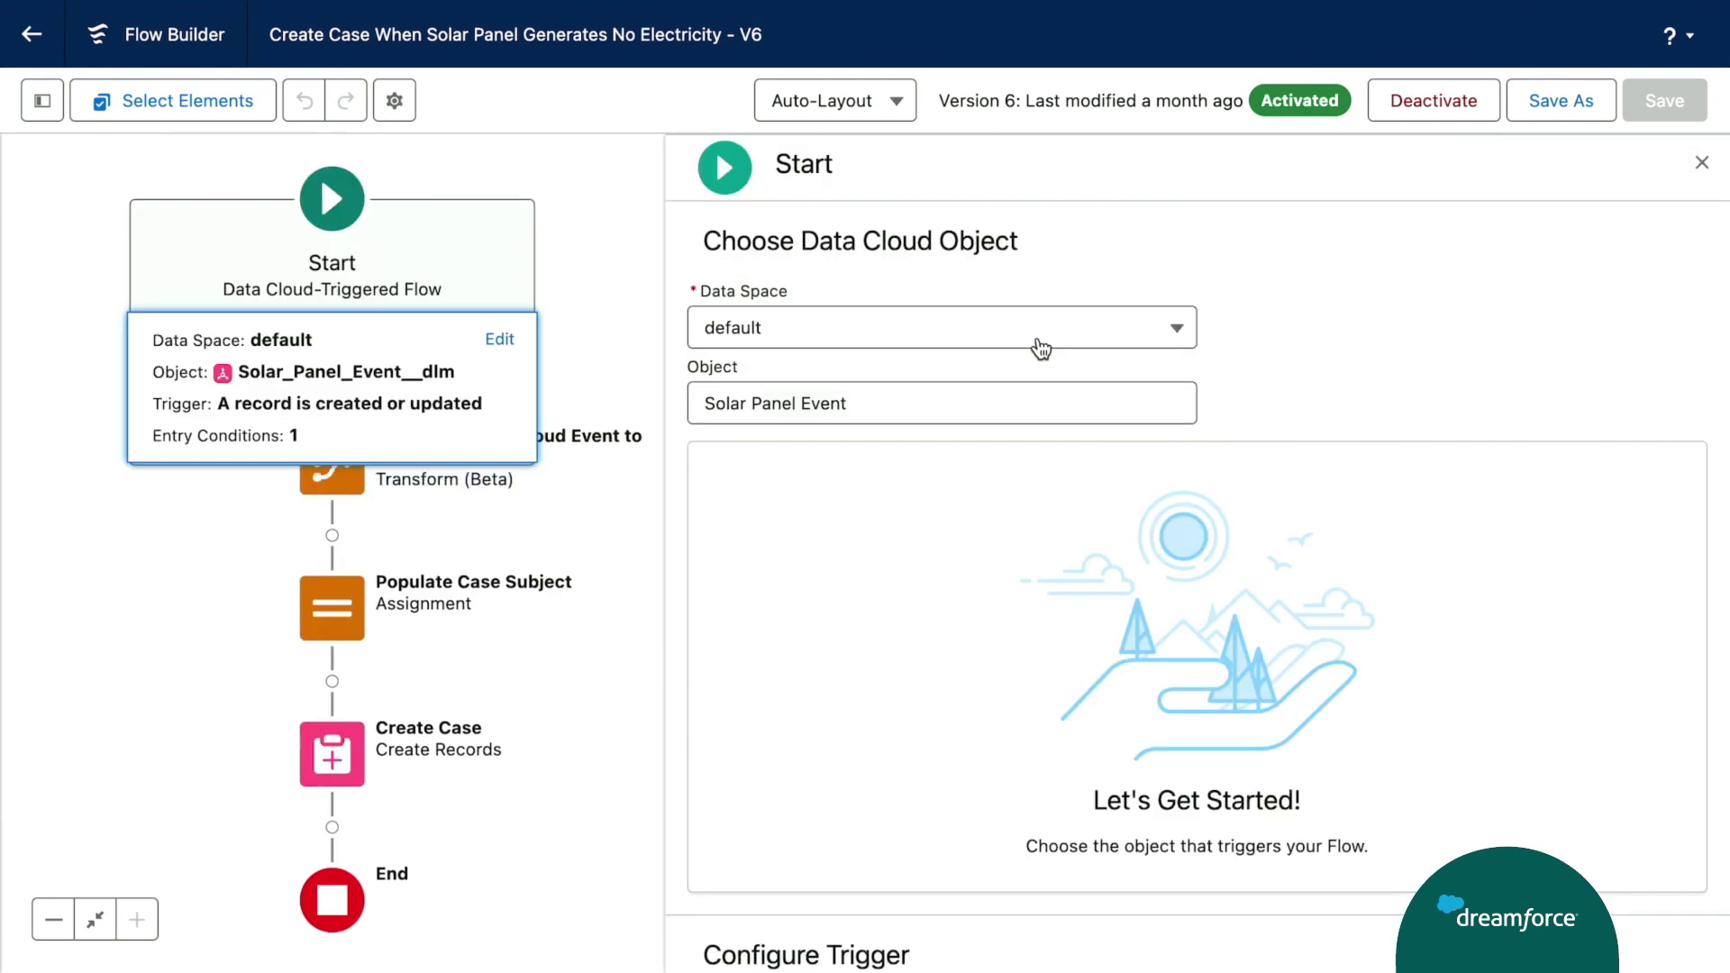
pyautogui.scroll(-1, 1040, 349)
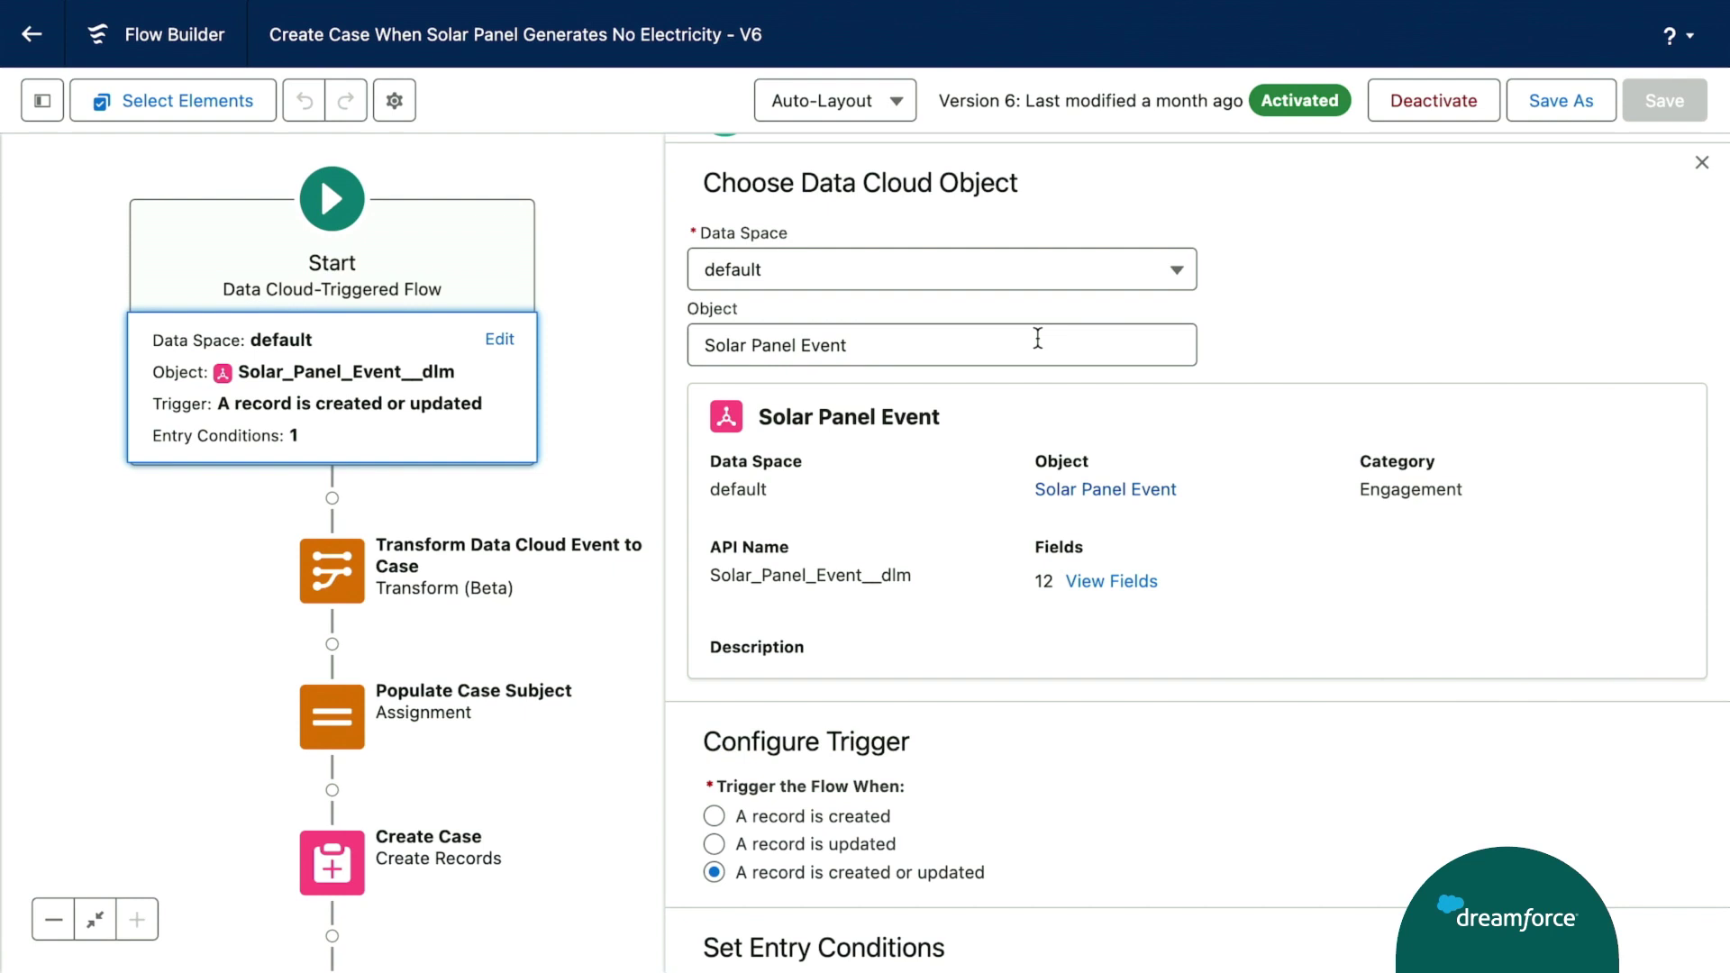
pyautogui.click(1038, 340)
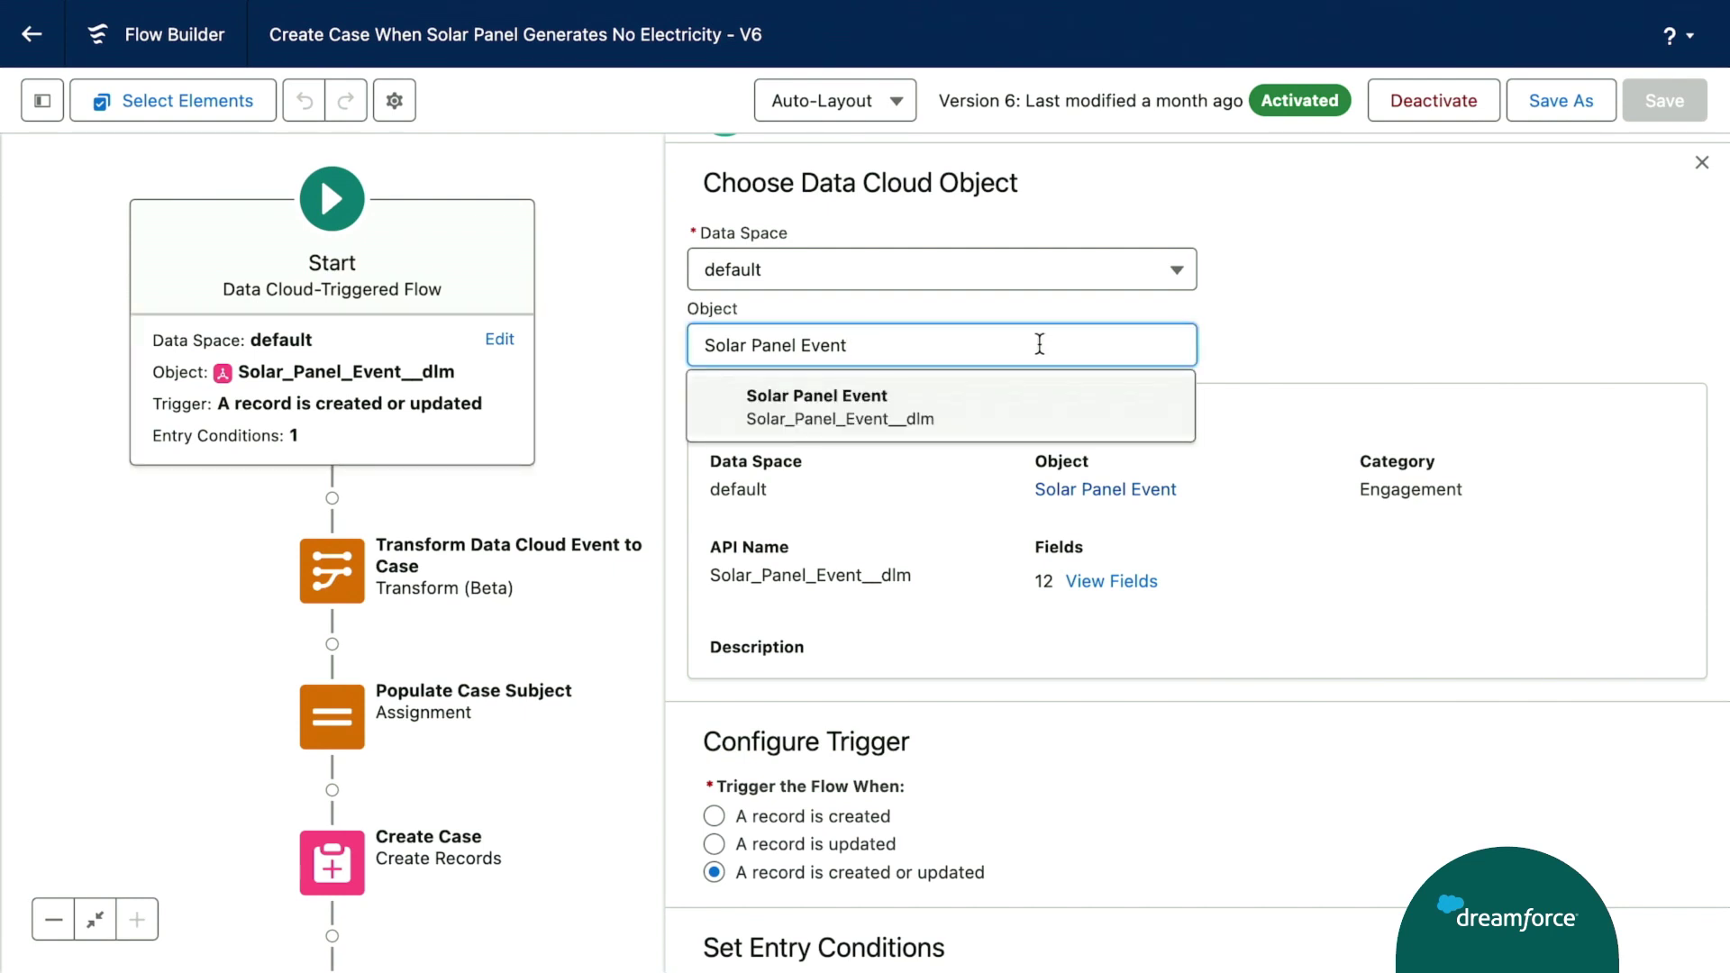
pyautogui.scroll(-1, 1038, 344)
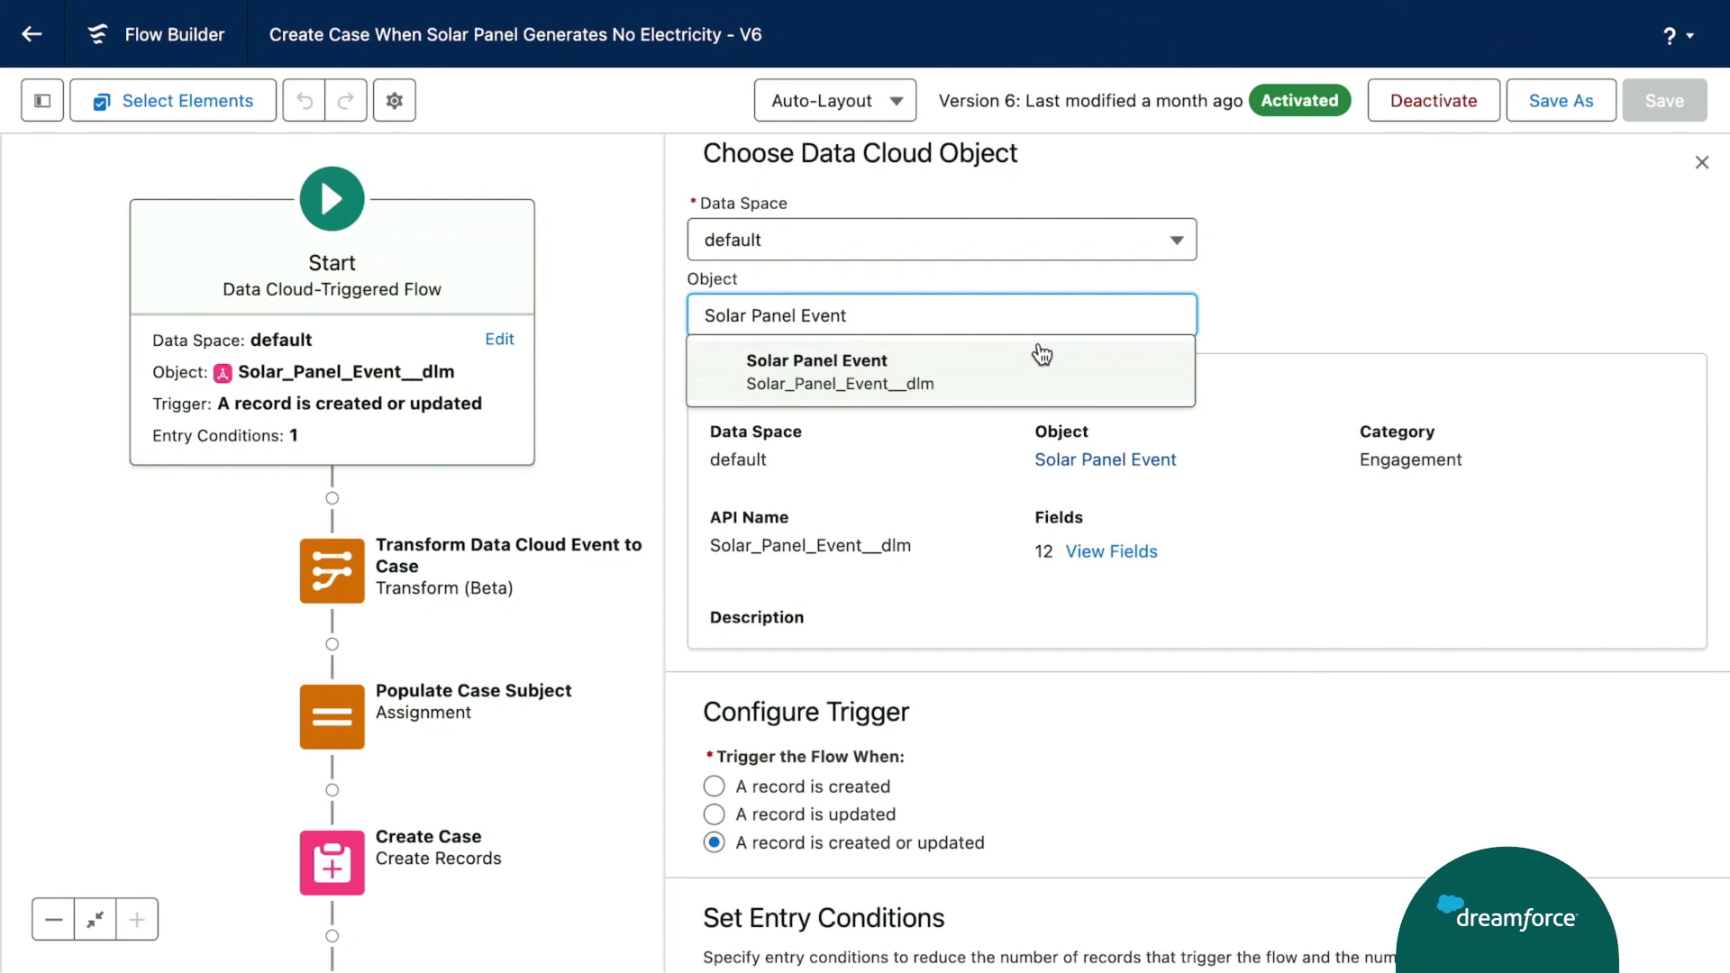
pyautogui.click(1043, 365)
pyautogui.scroll(-2, 1042, 540)
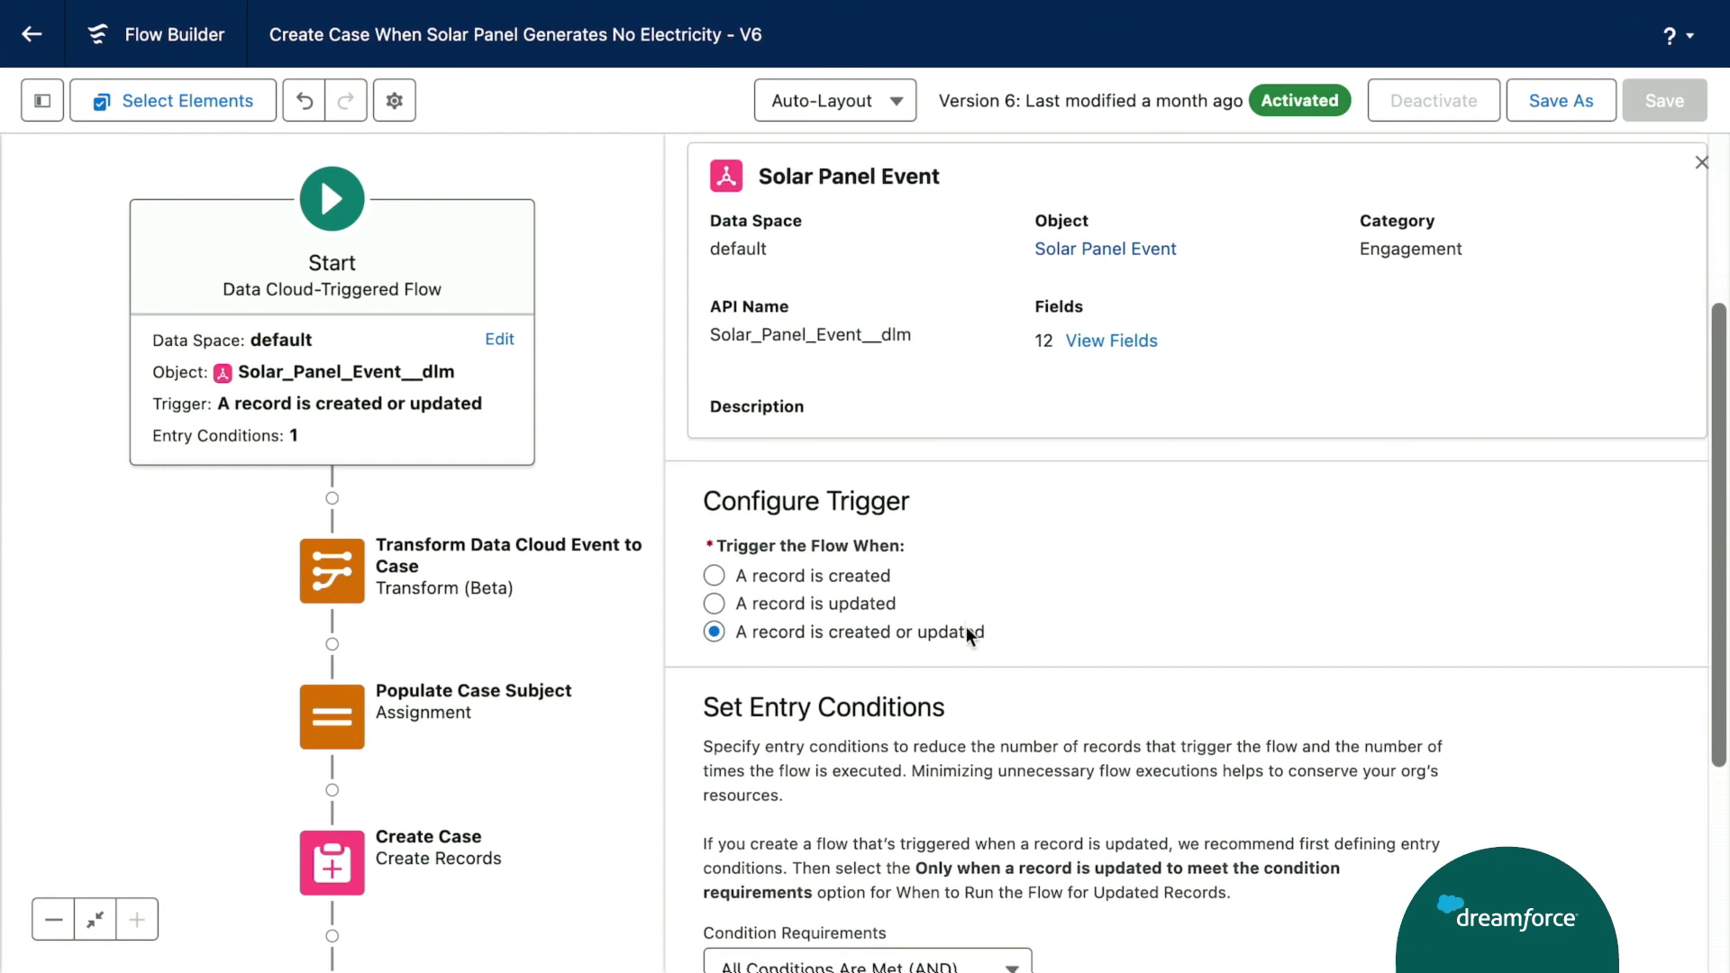
pyautogui.scroll(-3, 966, 634)
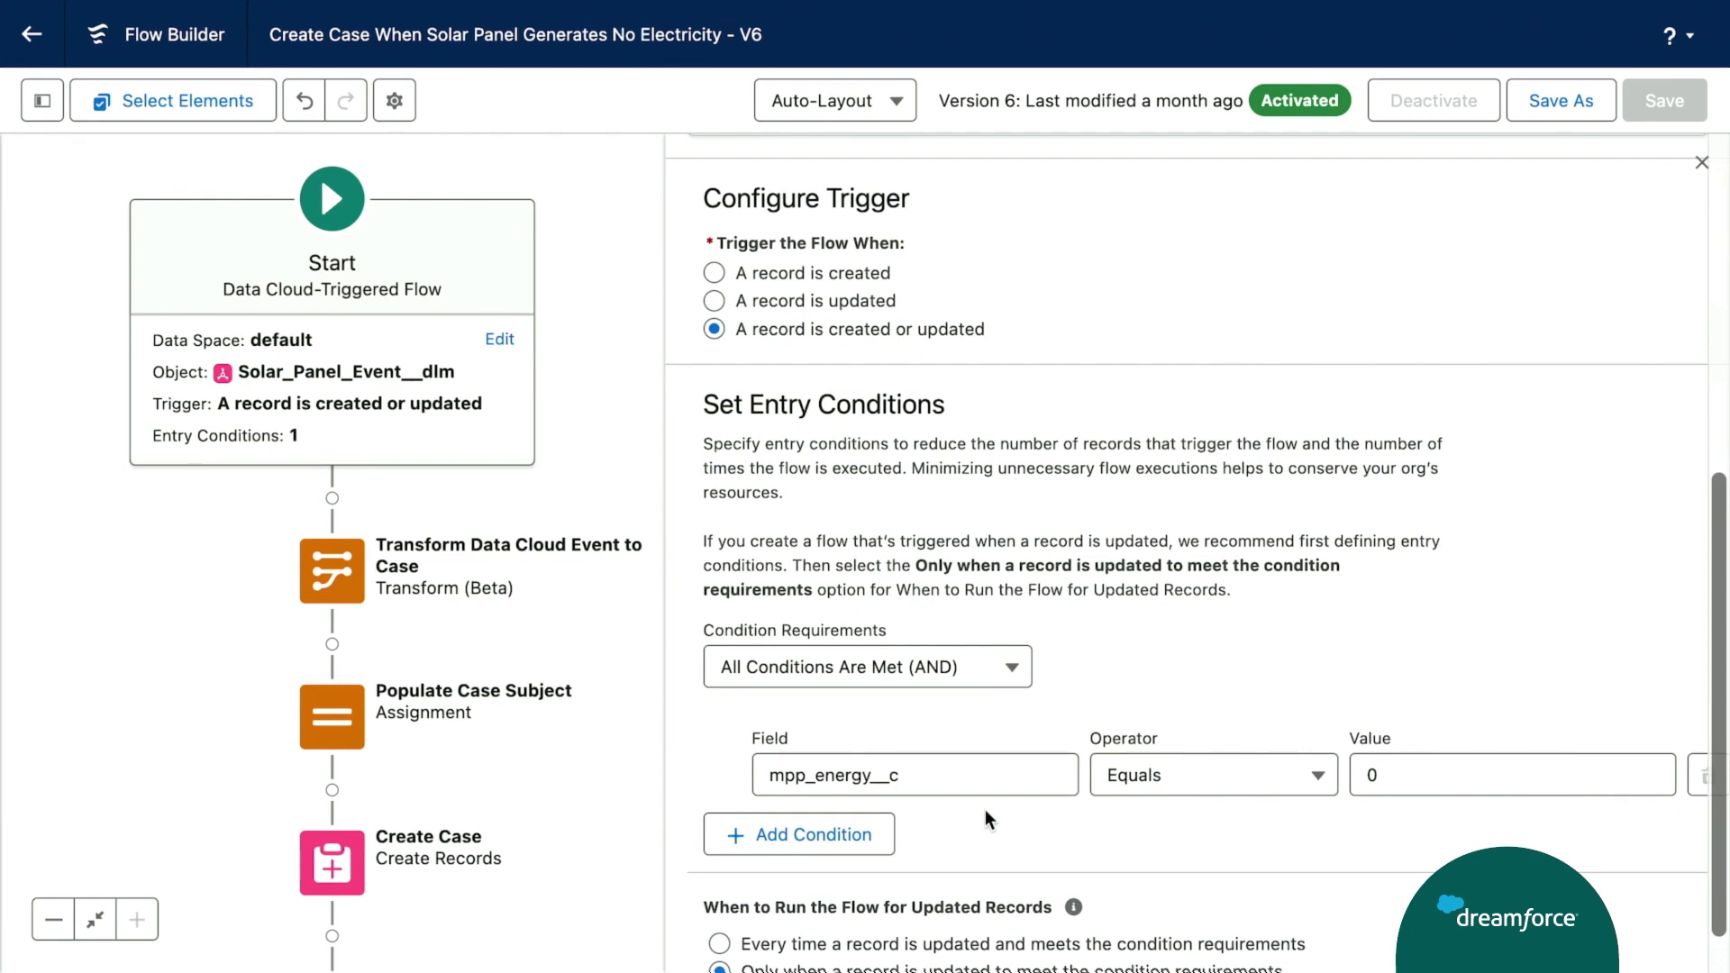
pyautogui.click(1701, 163)
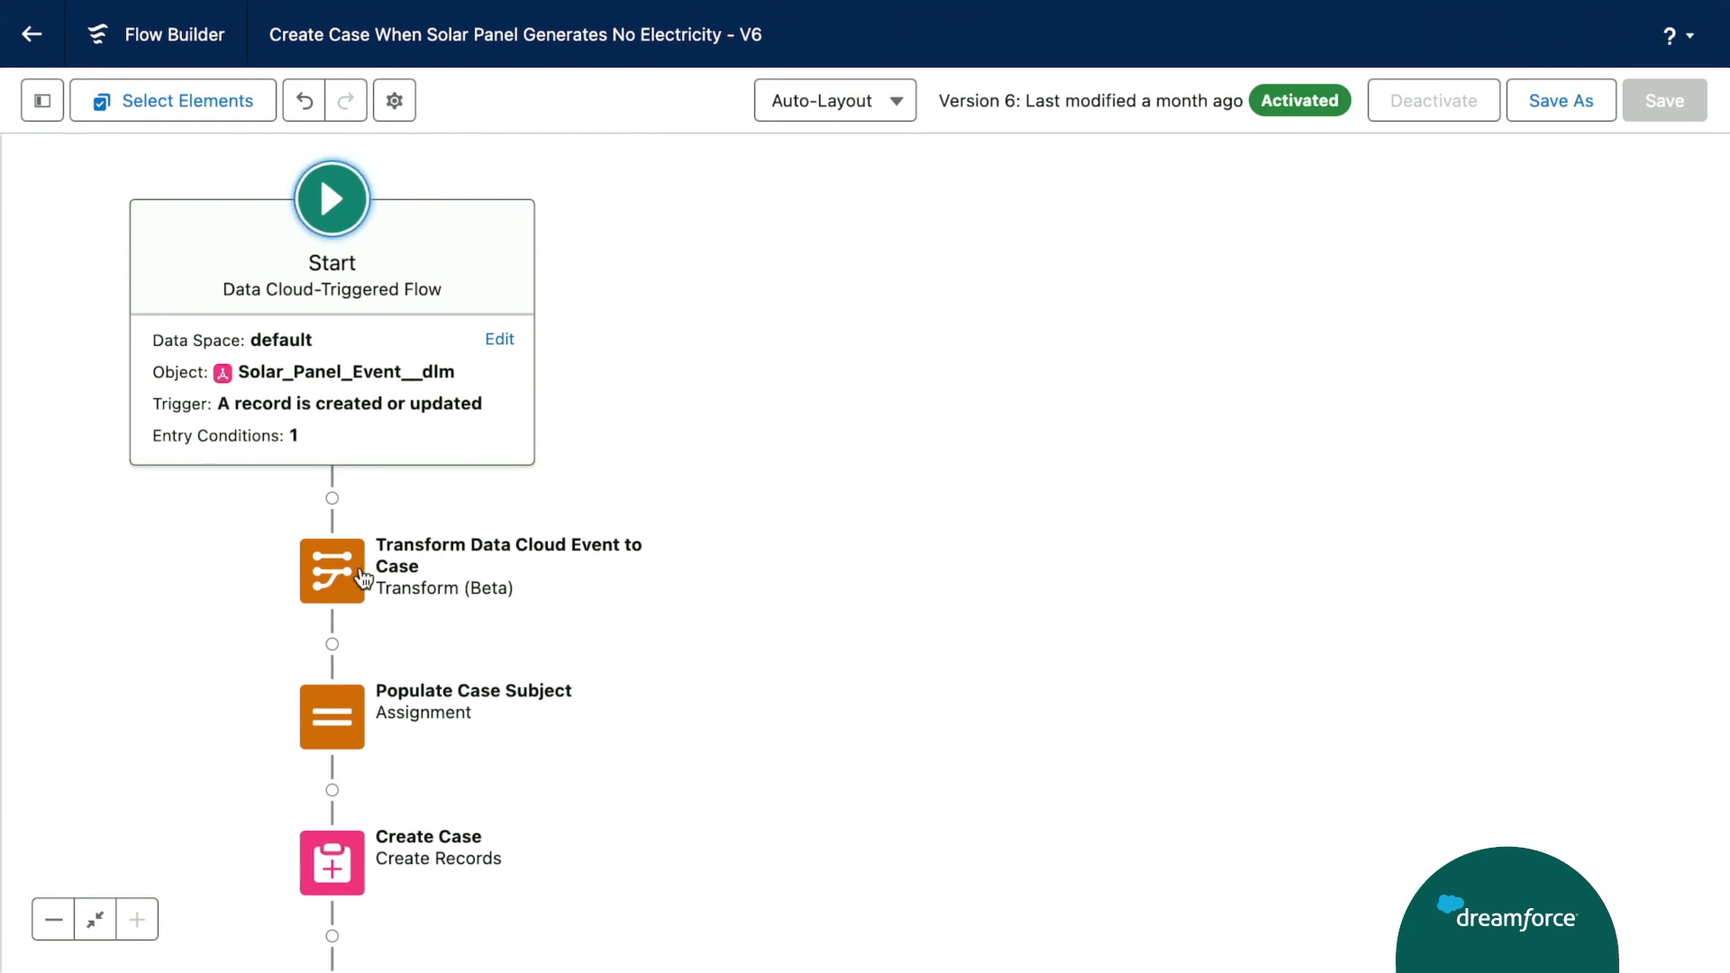
pyautogui.click(363, 576)
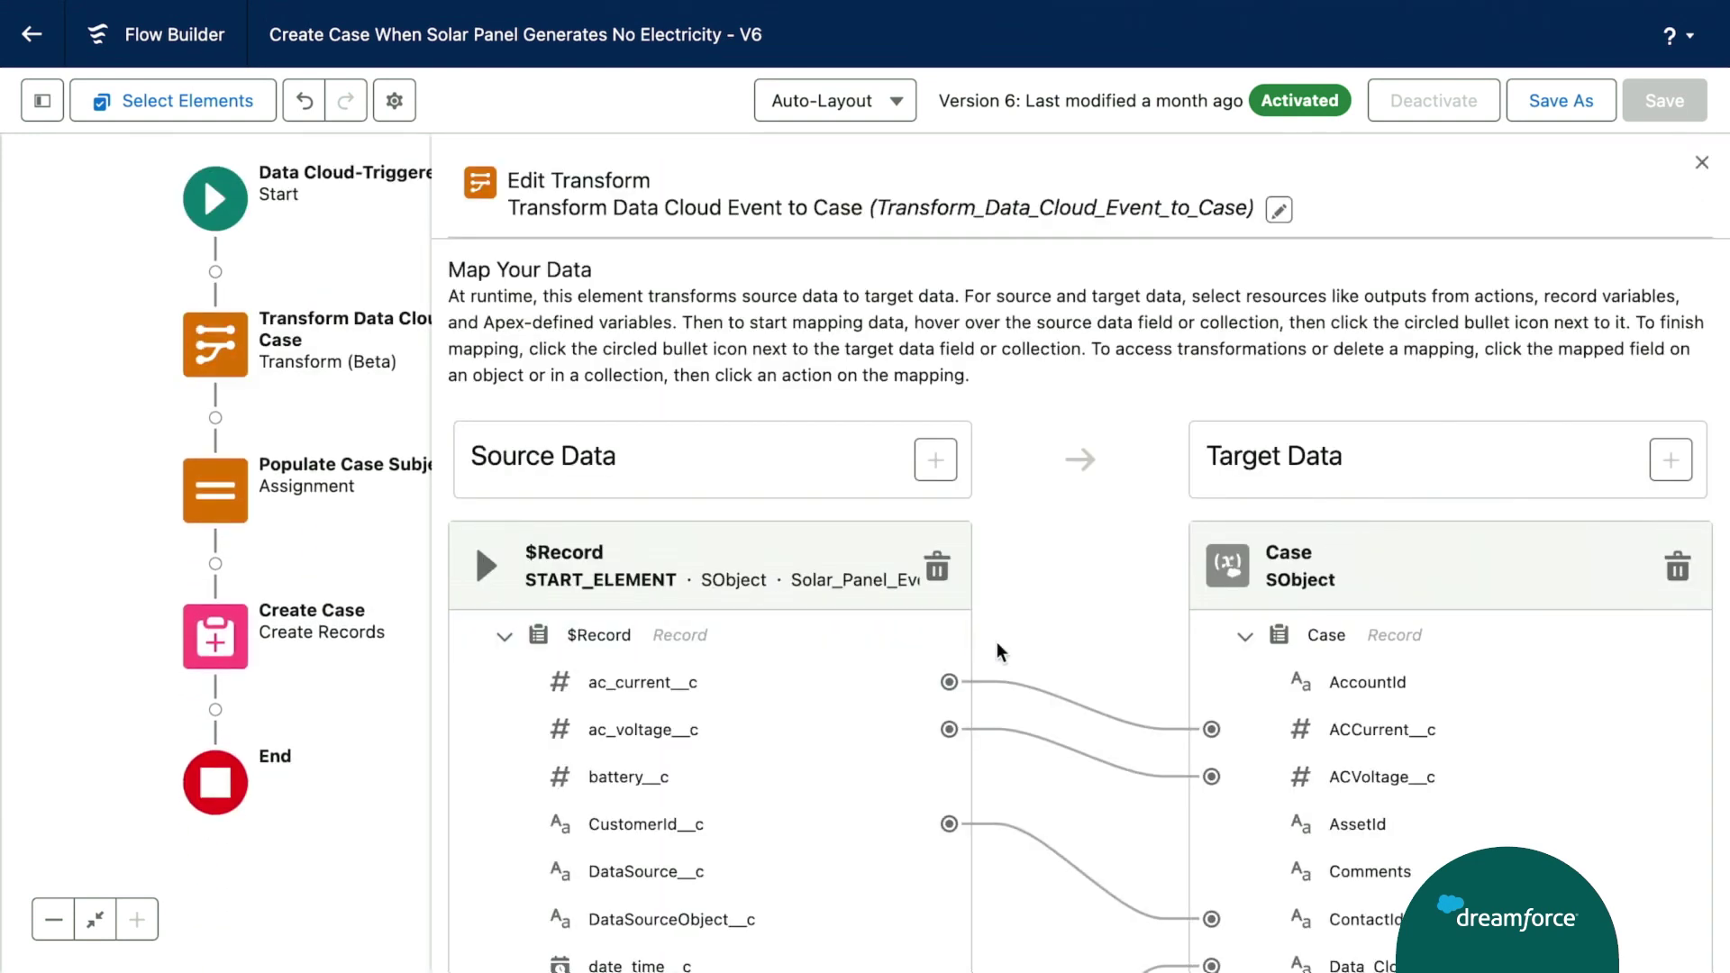
pyautogui.scroll(-3, 997, 651)
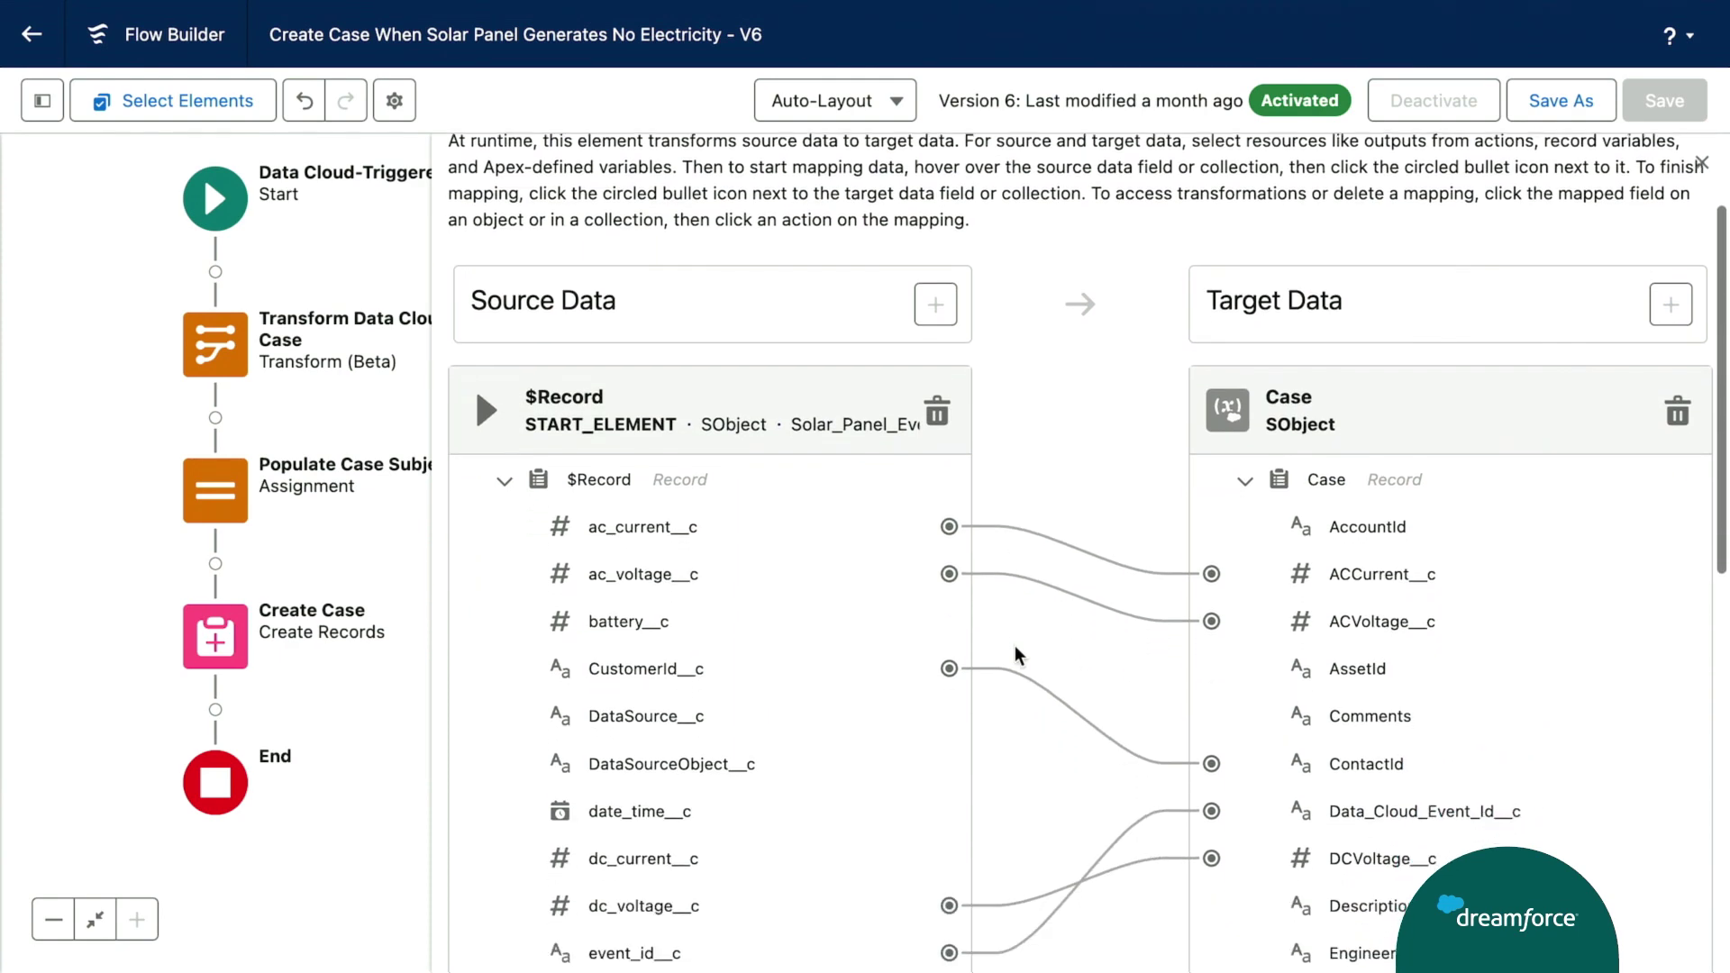
pyautogui.scroll(-1, 1016, 655)
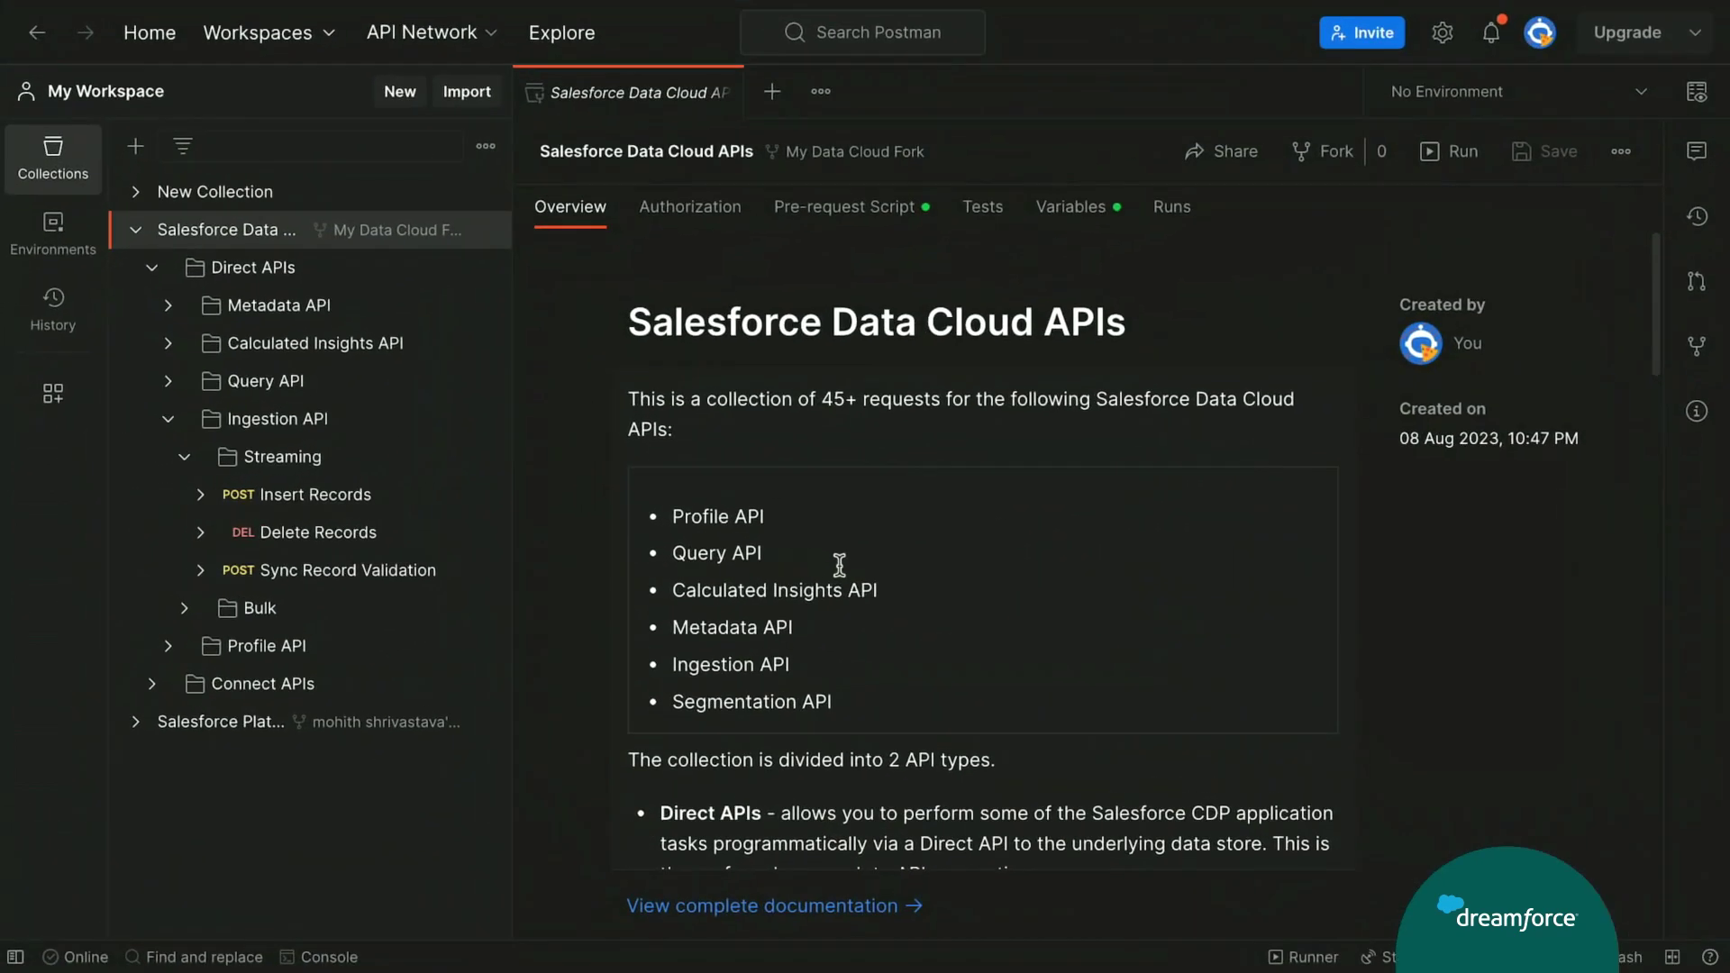
# Open the POST Insert Records request under Direct APIs > Ingestion API > Streaming
pyautogui.scroll(-5, 839, 564)
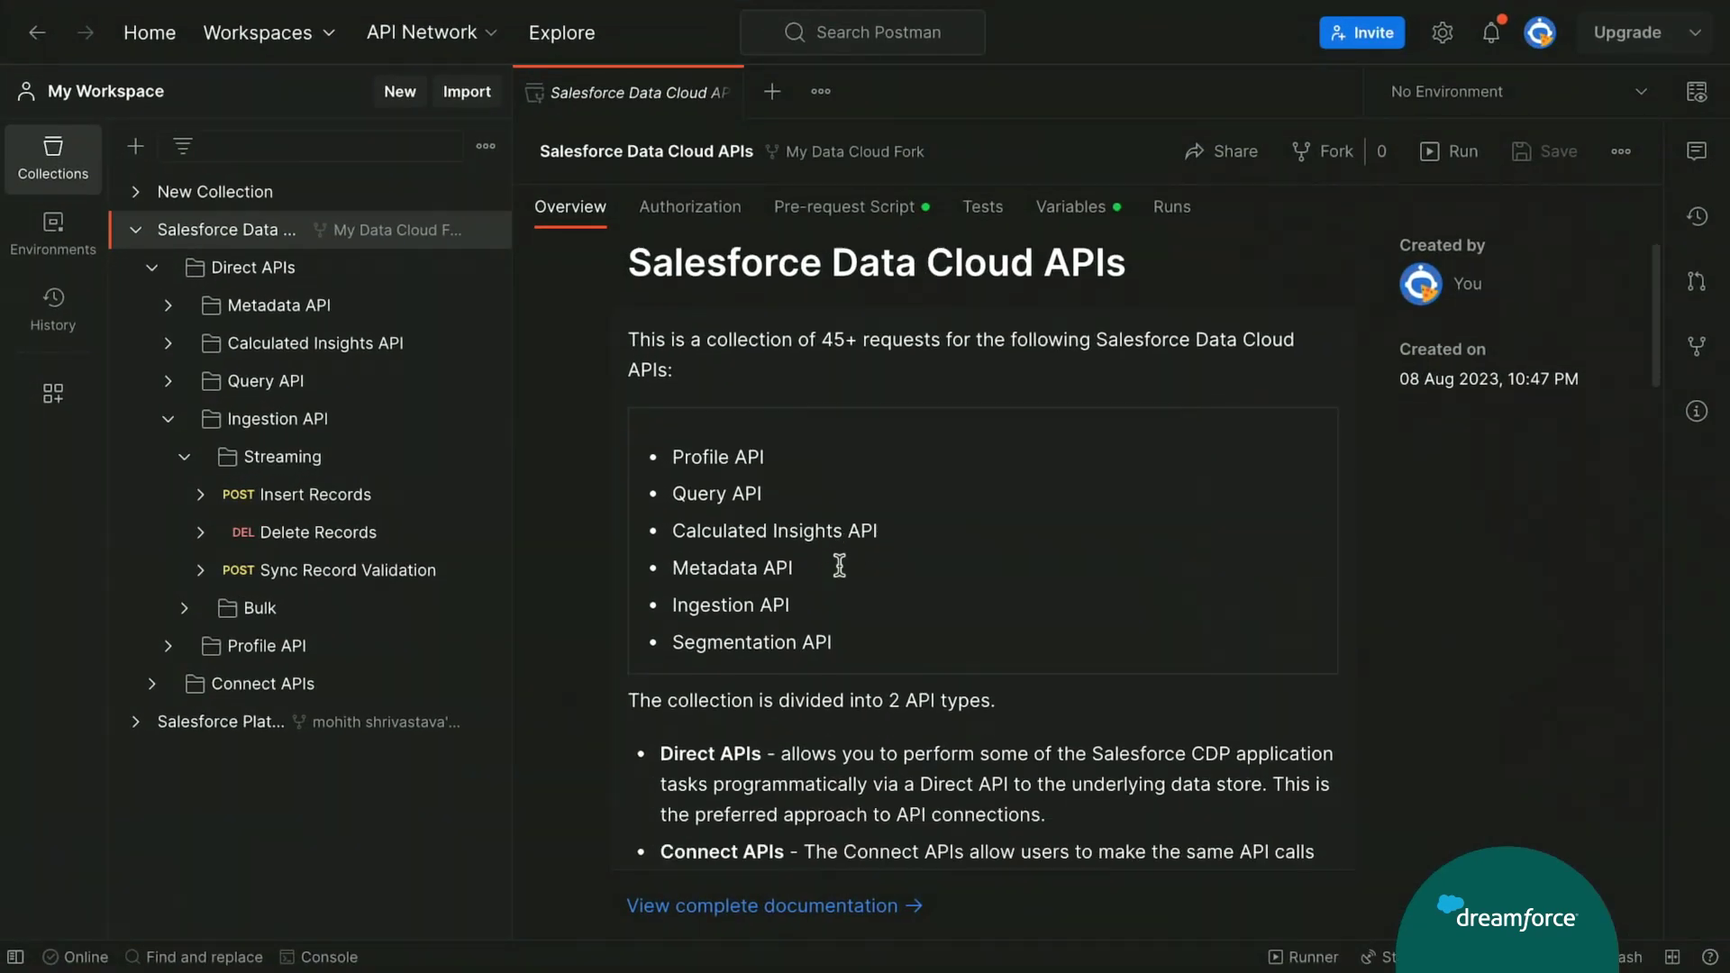
pyautogui.scroll(-3, 839, 564)
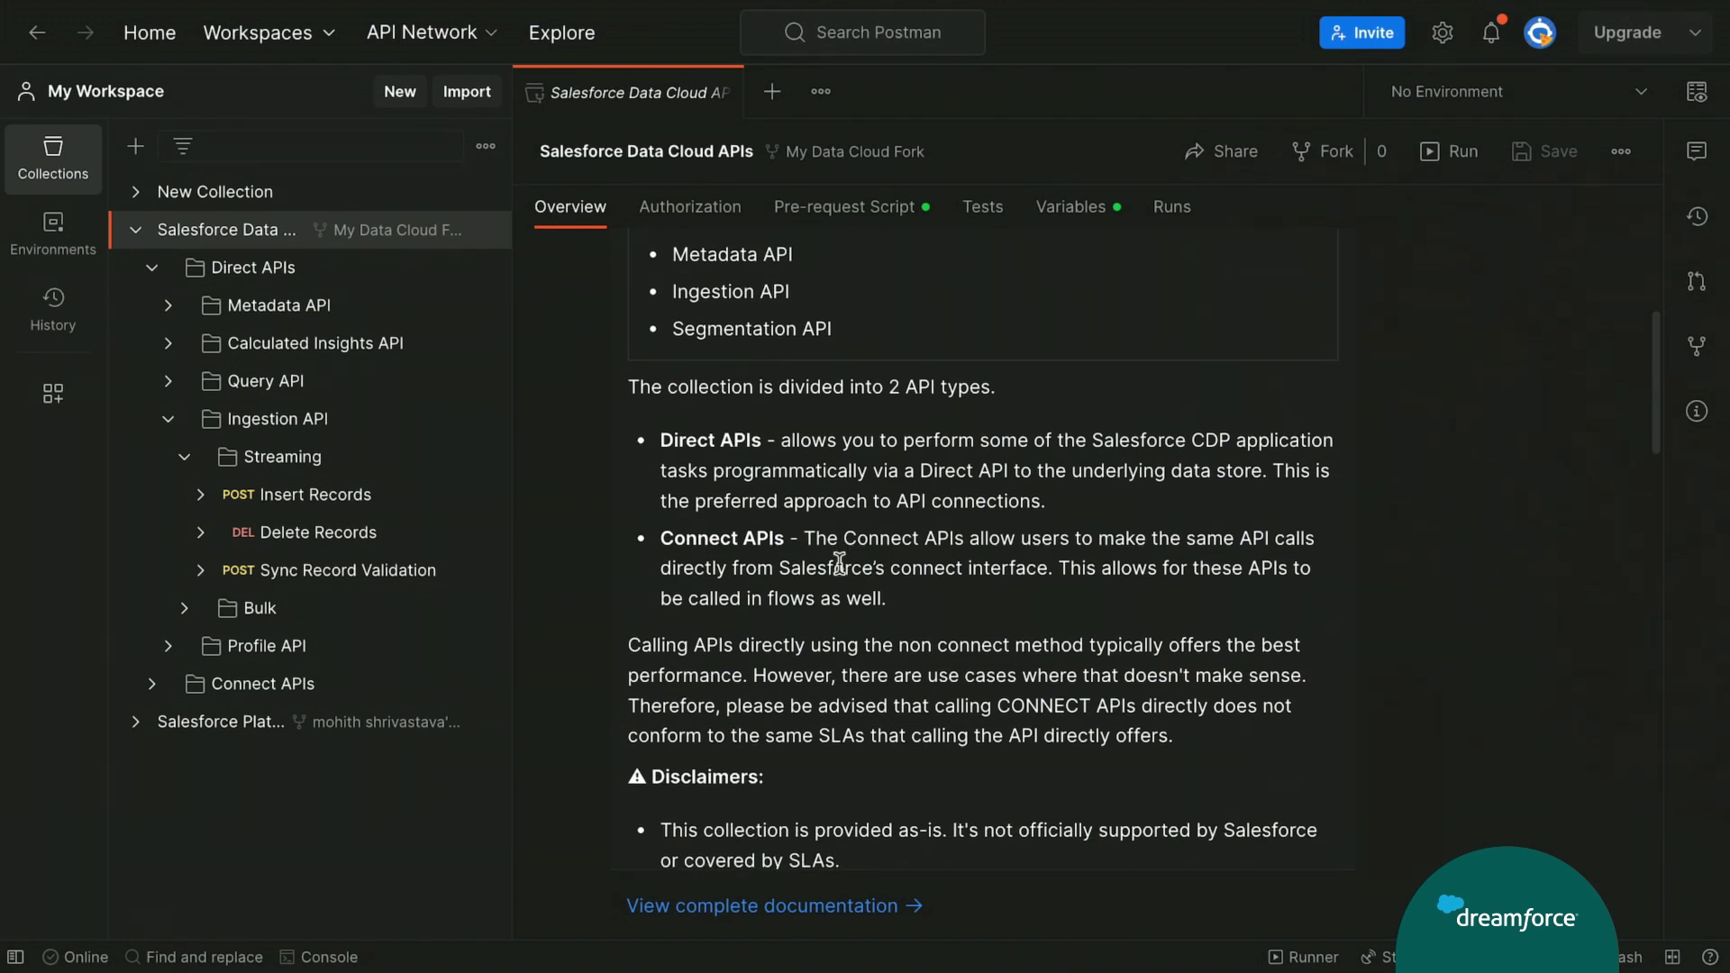
pyautogui.scroll(1, 838, 564)
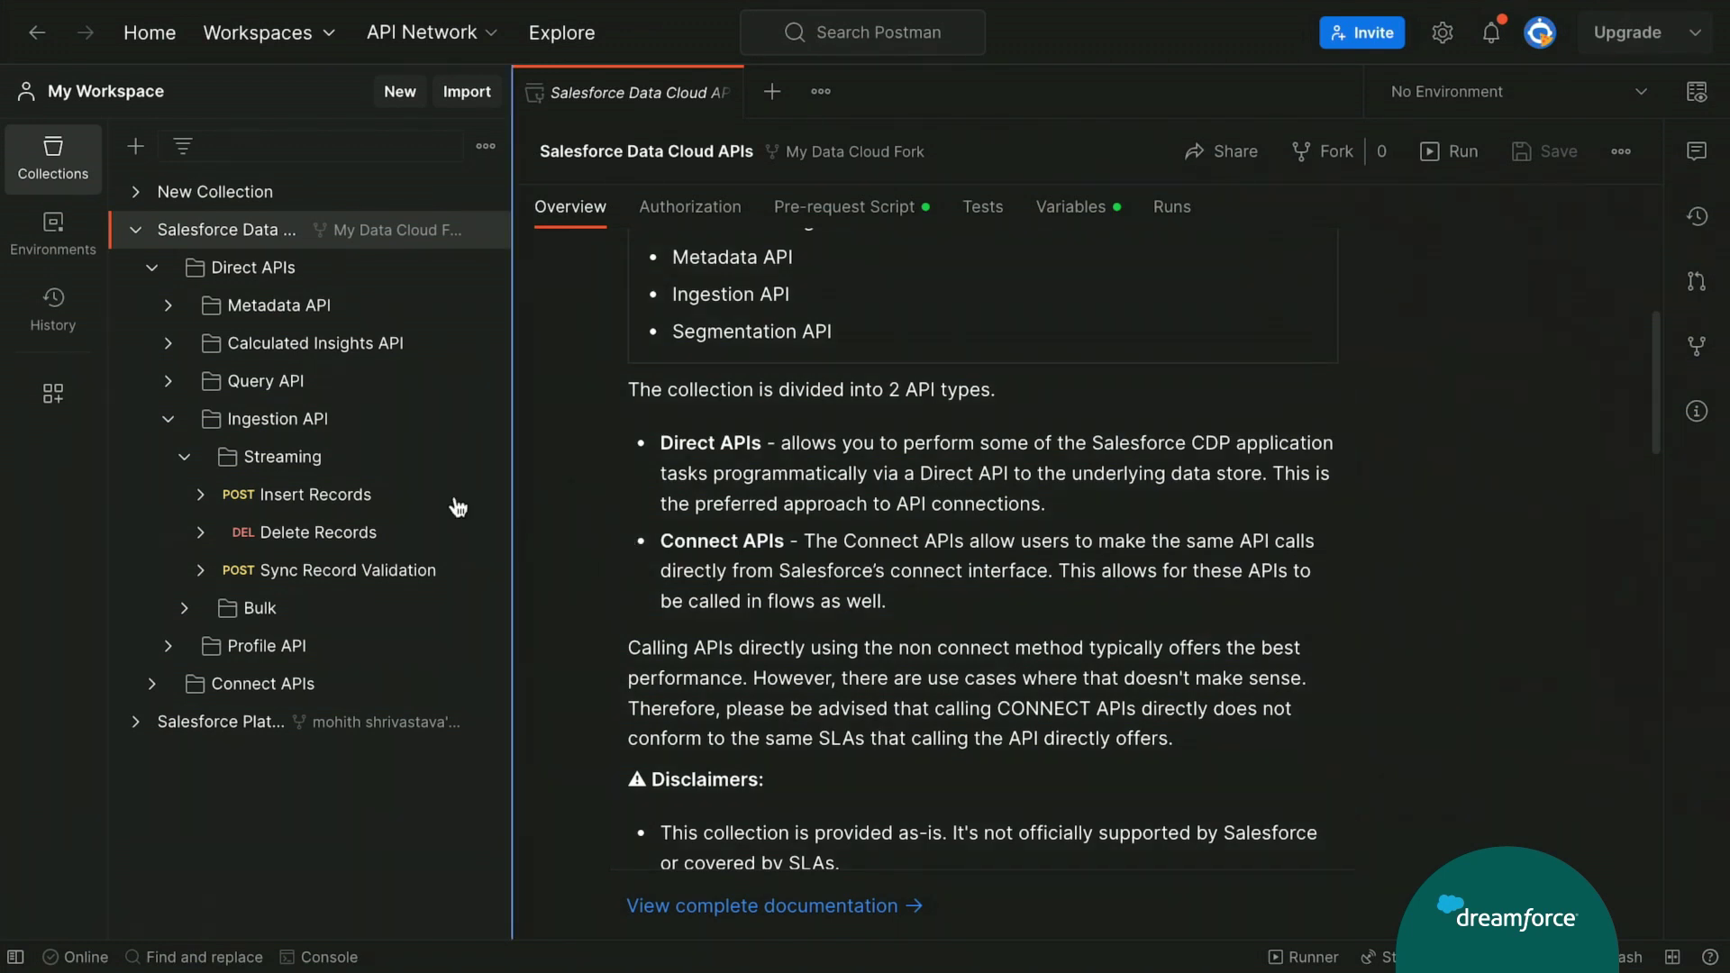
pyautogui.click(200, 494)
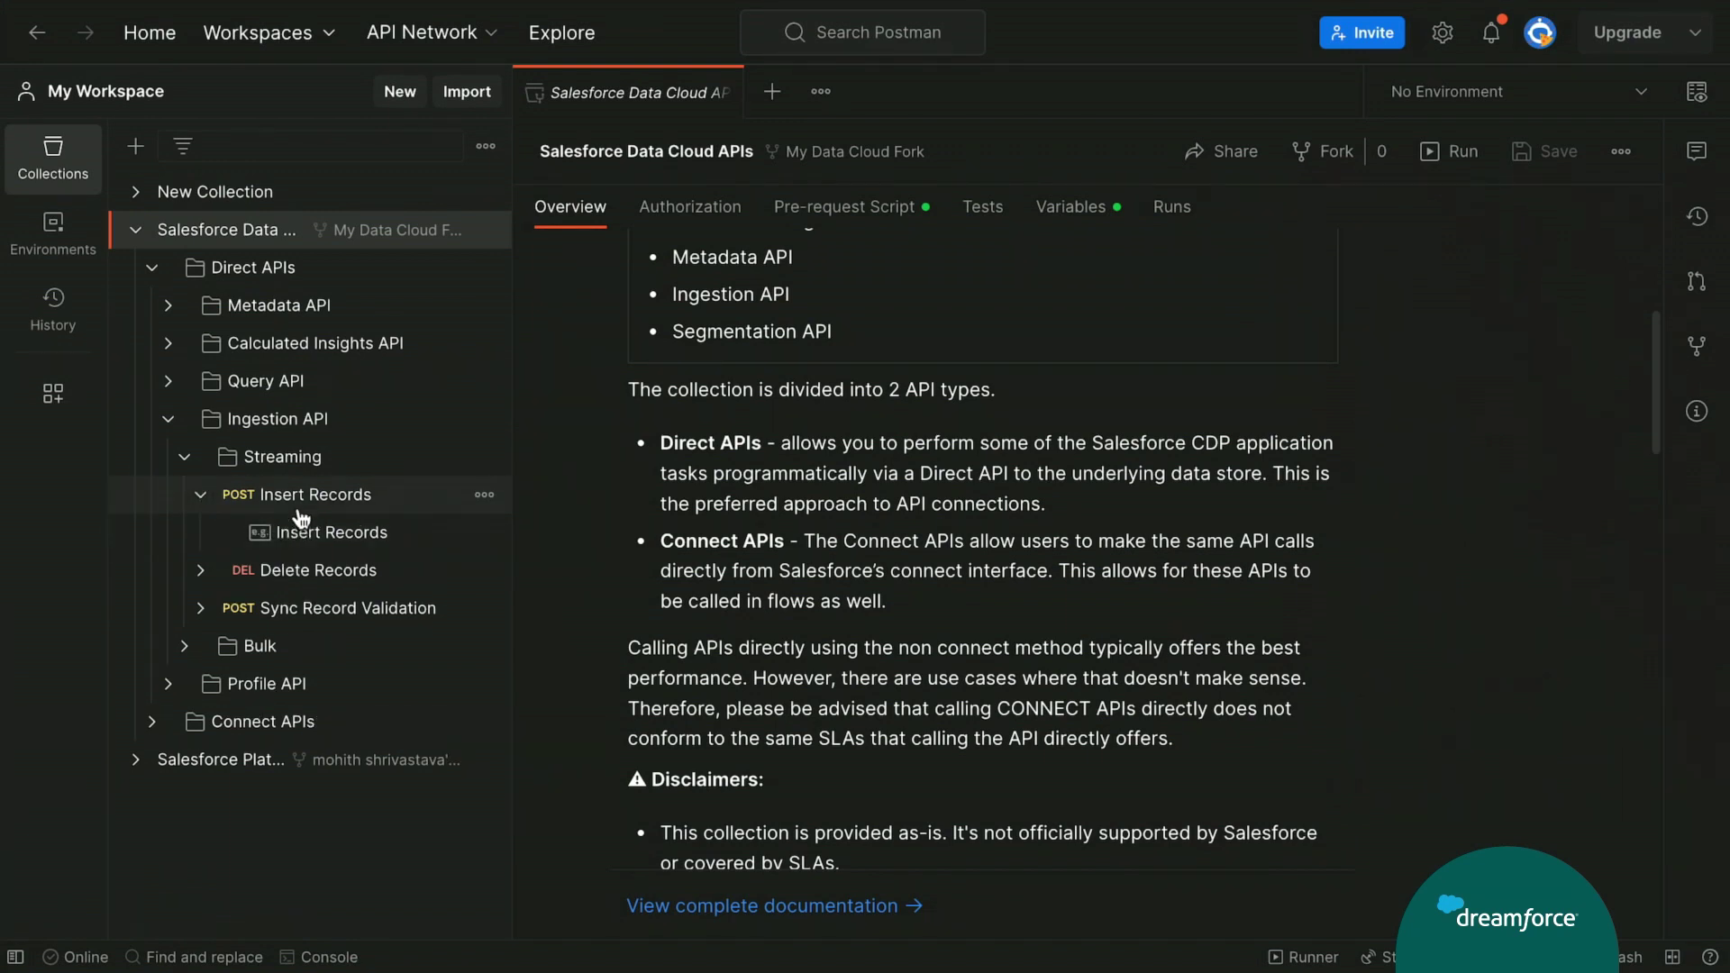
pyautogui.click(300, 504)
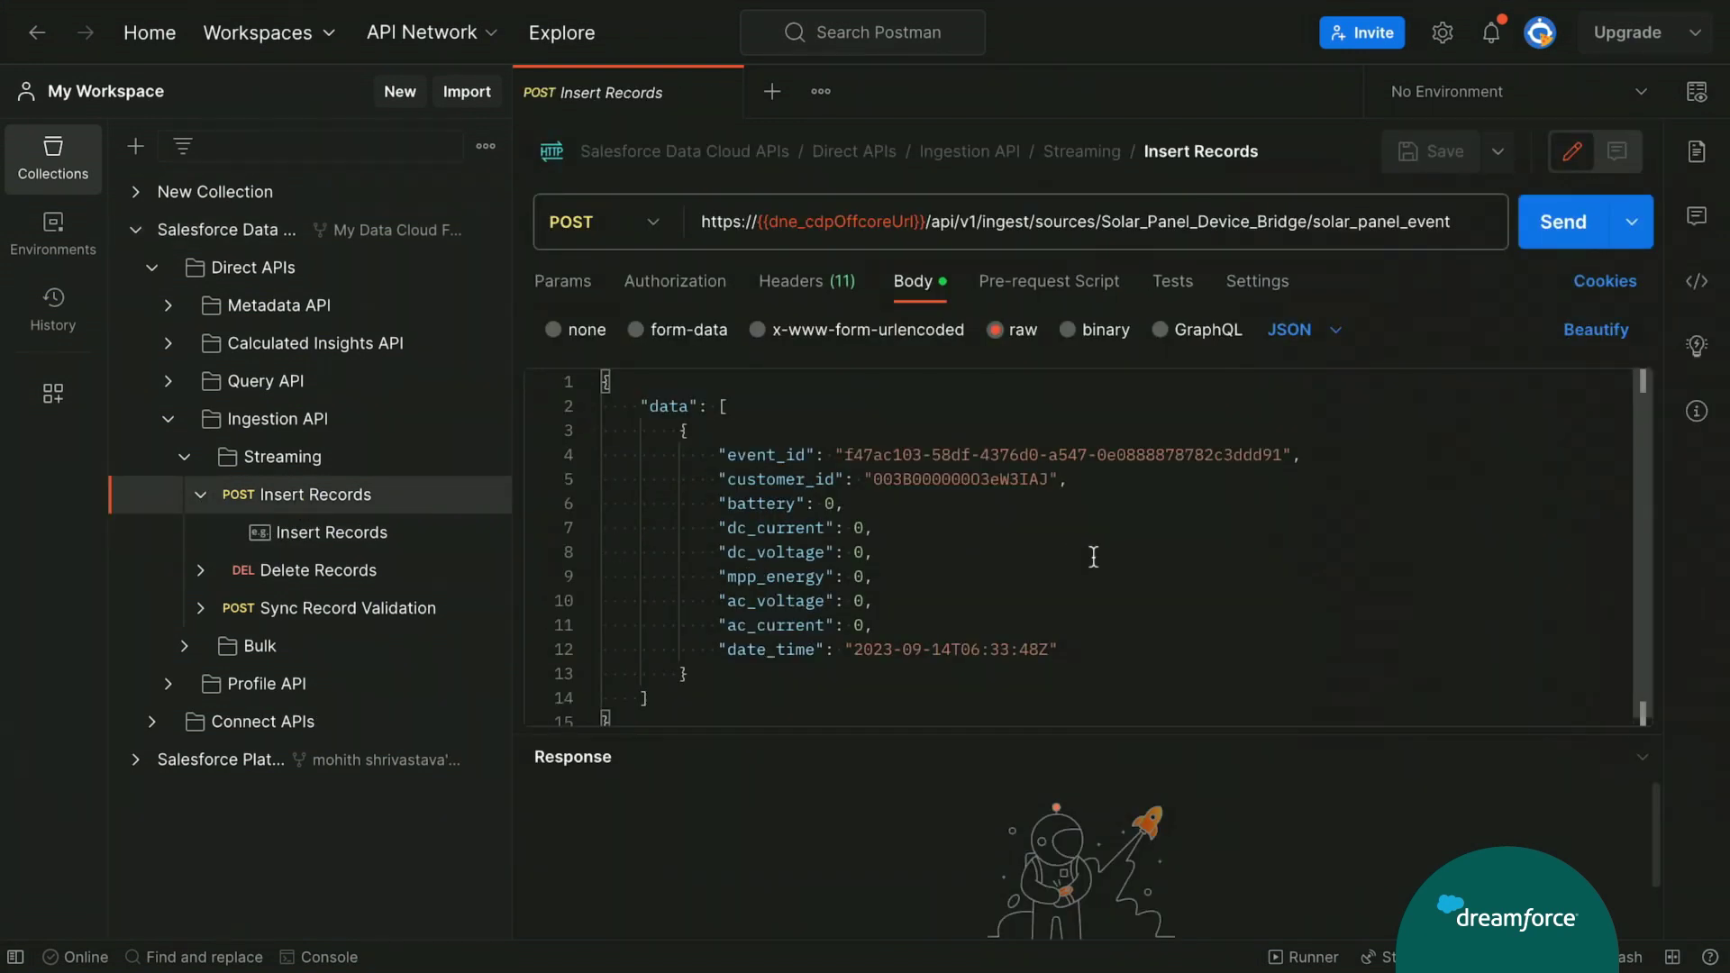
# Send the solar panel event with all readings at 0 to Data Cloud, getting 202 Accepted
pyautogui.click(1099, 556)
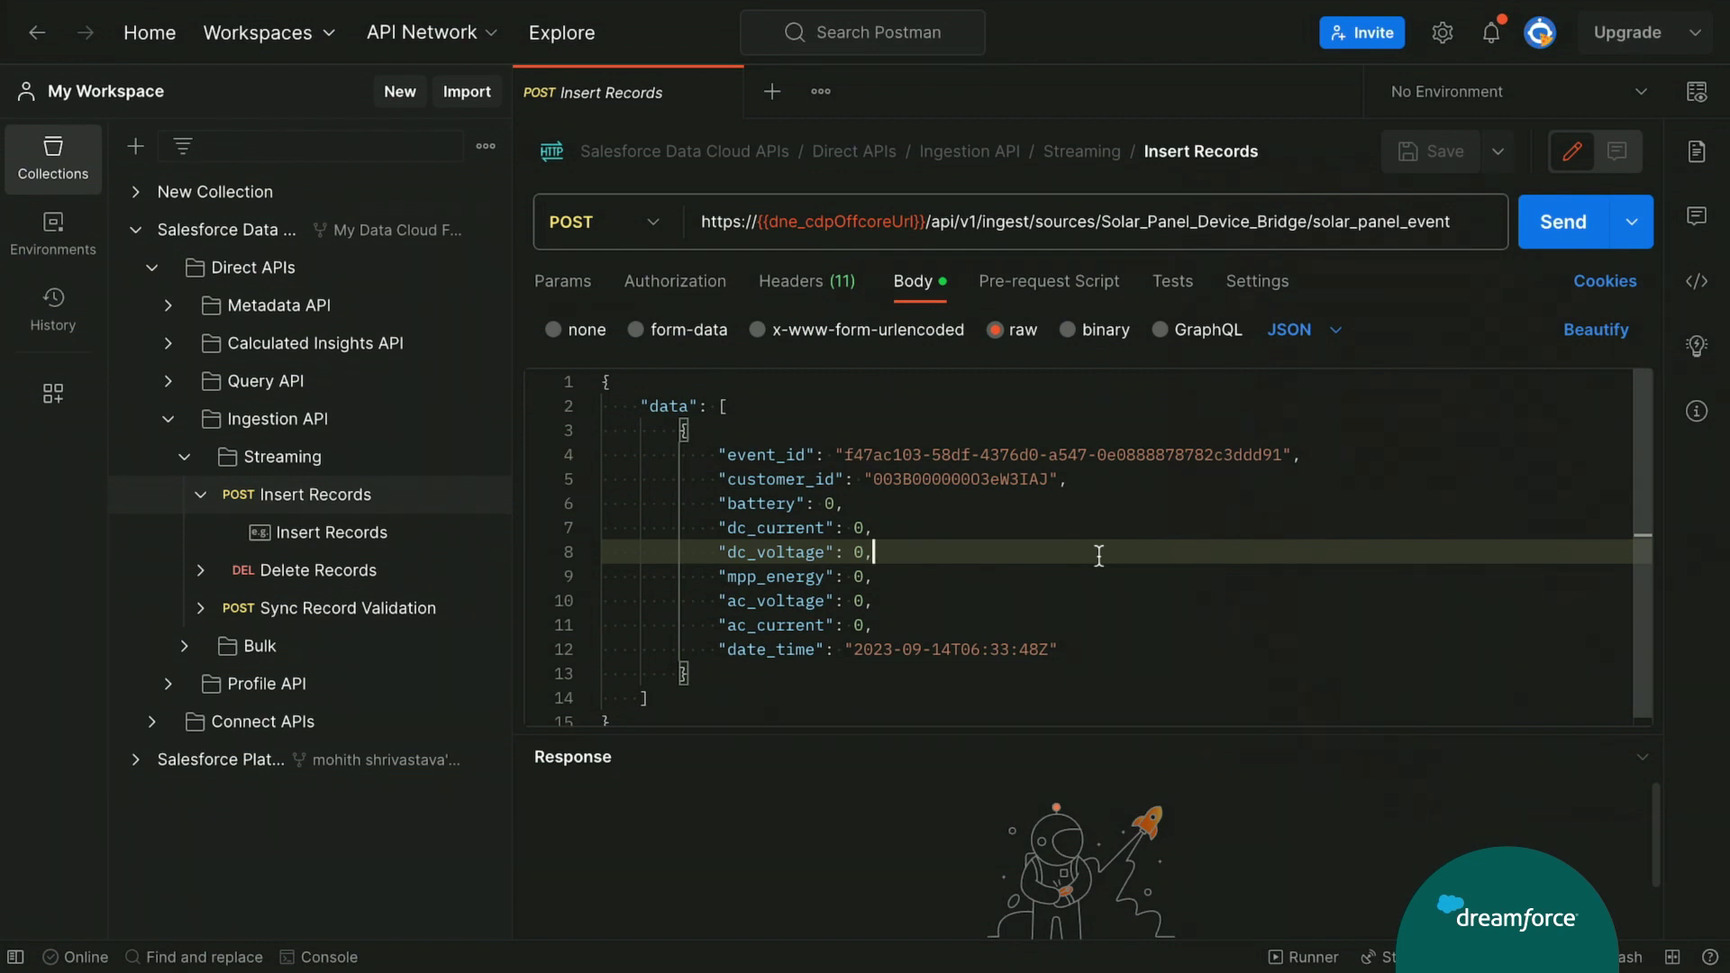
pyautogui.click(1562, 233)
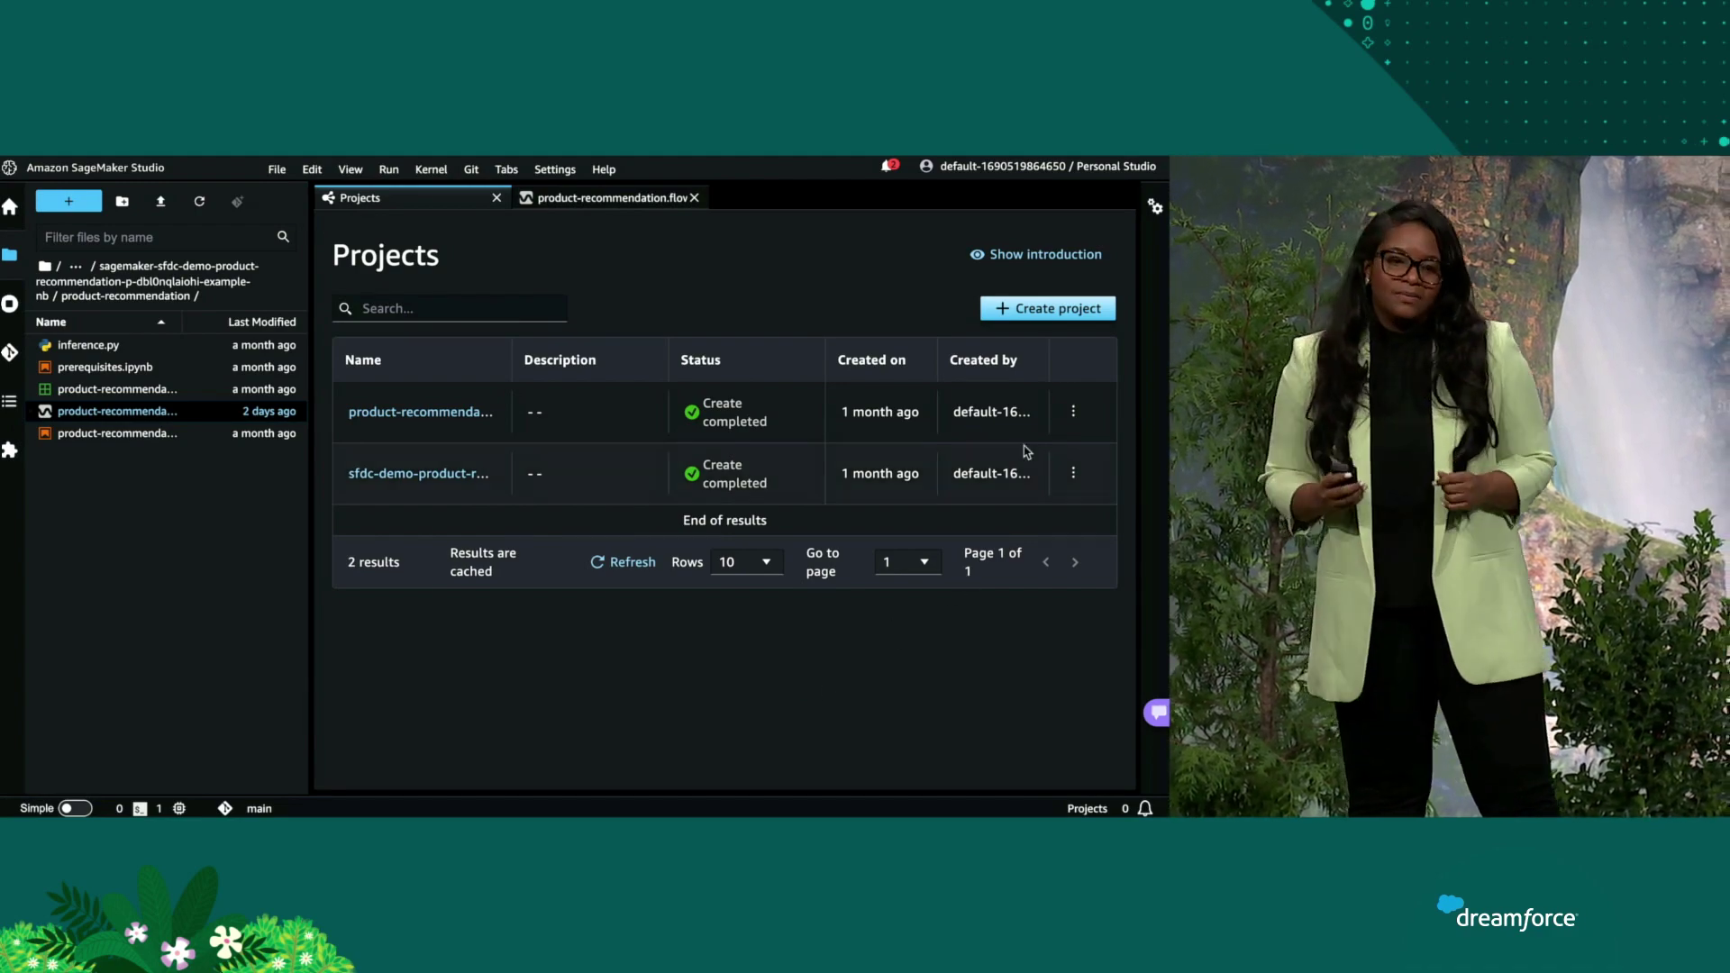
# View the SageMaker project templates, then return to the product-recommendation.flow Import data page
pyautogui.click(1045, 309)
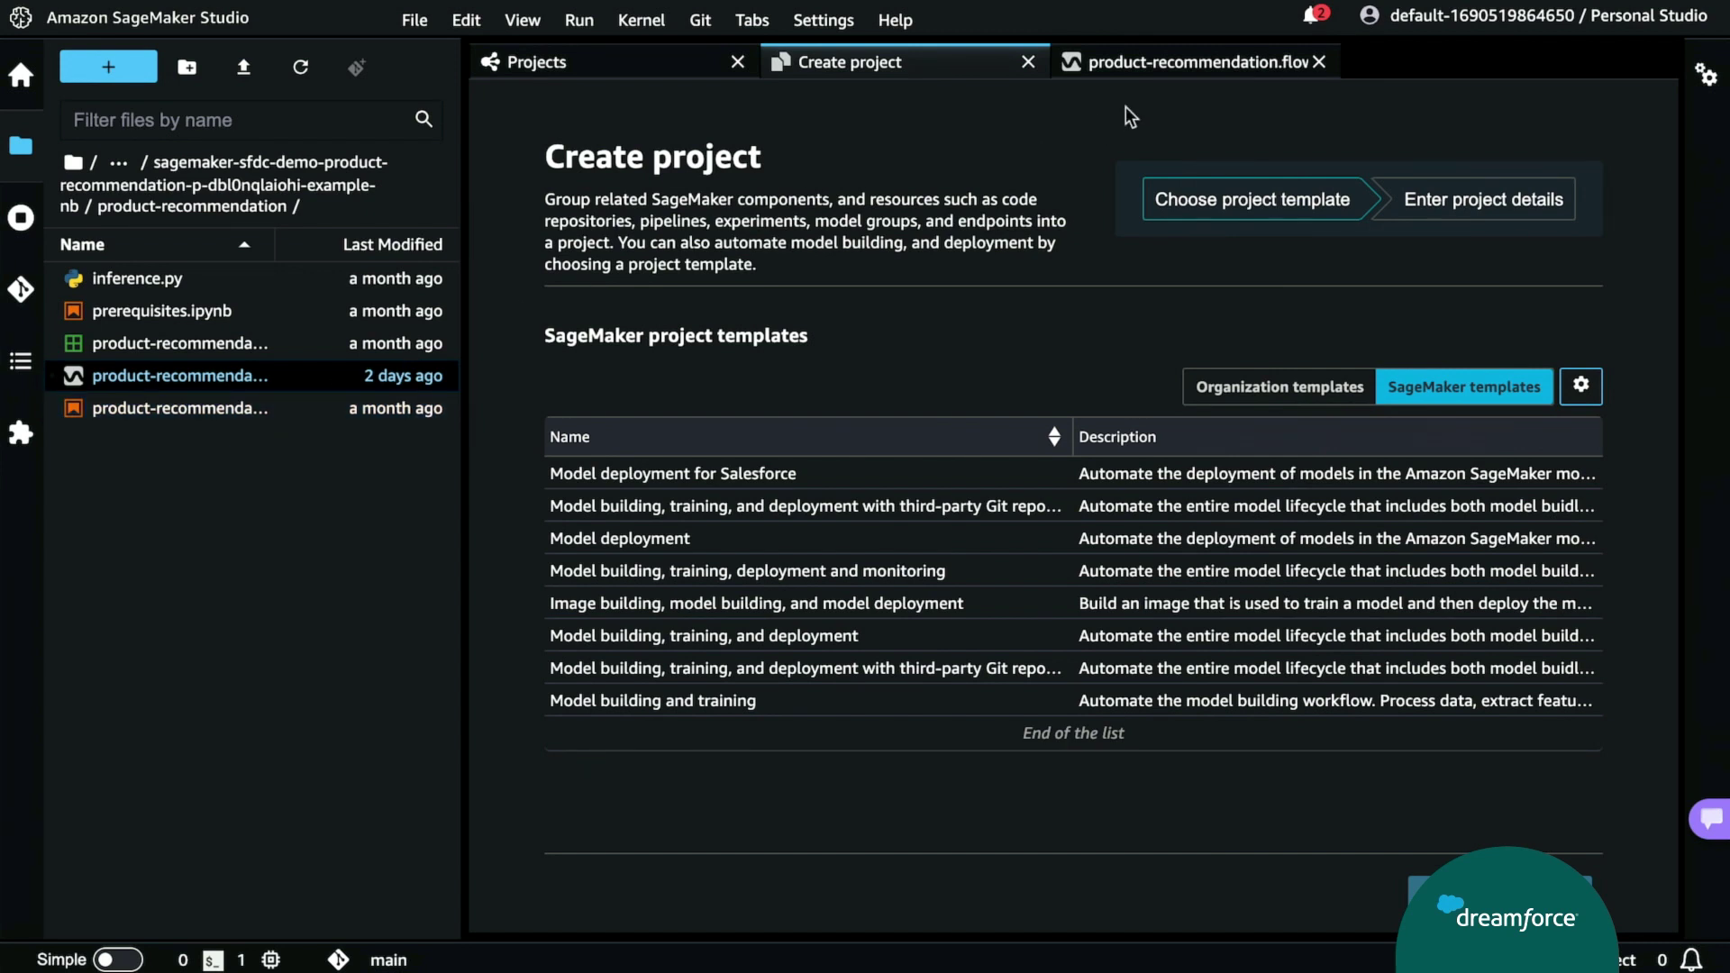
pyautogui.click(1148, 74)
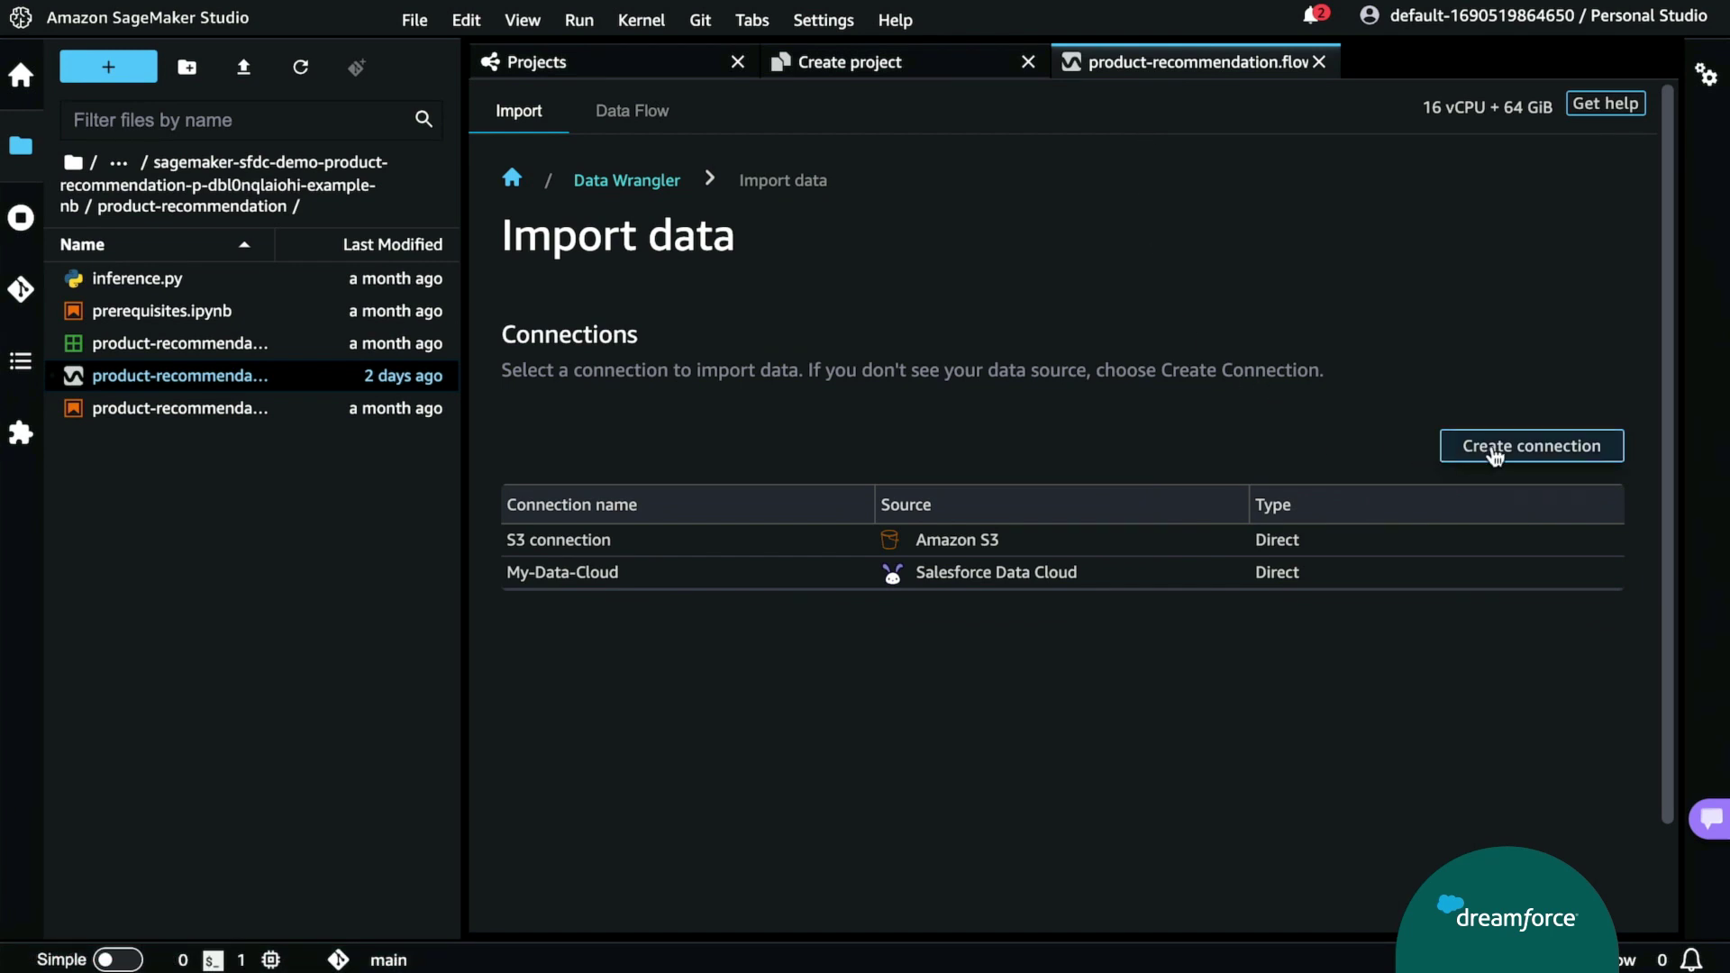
# Browse the new-connection data sources, then open the My-Data-Cloud connection from Import data
pyautogui.click(1491, 450)
pyautogui.scroll(-1, 1261, 581)
pyautogui.scroll(-2, 1252, 581)
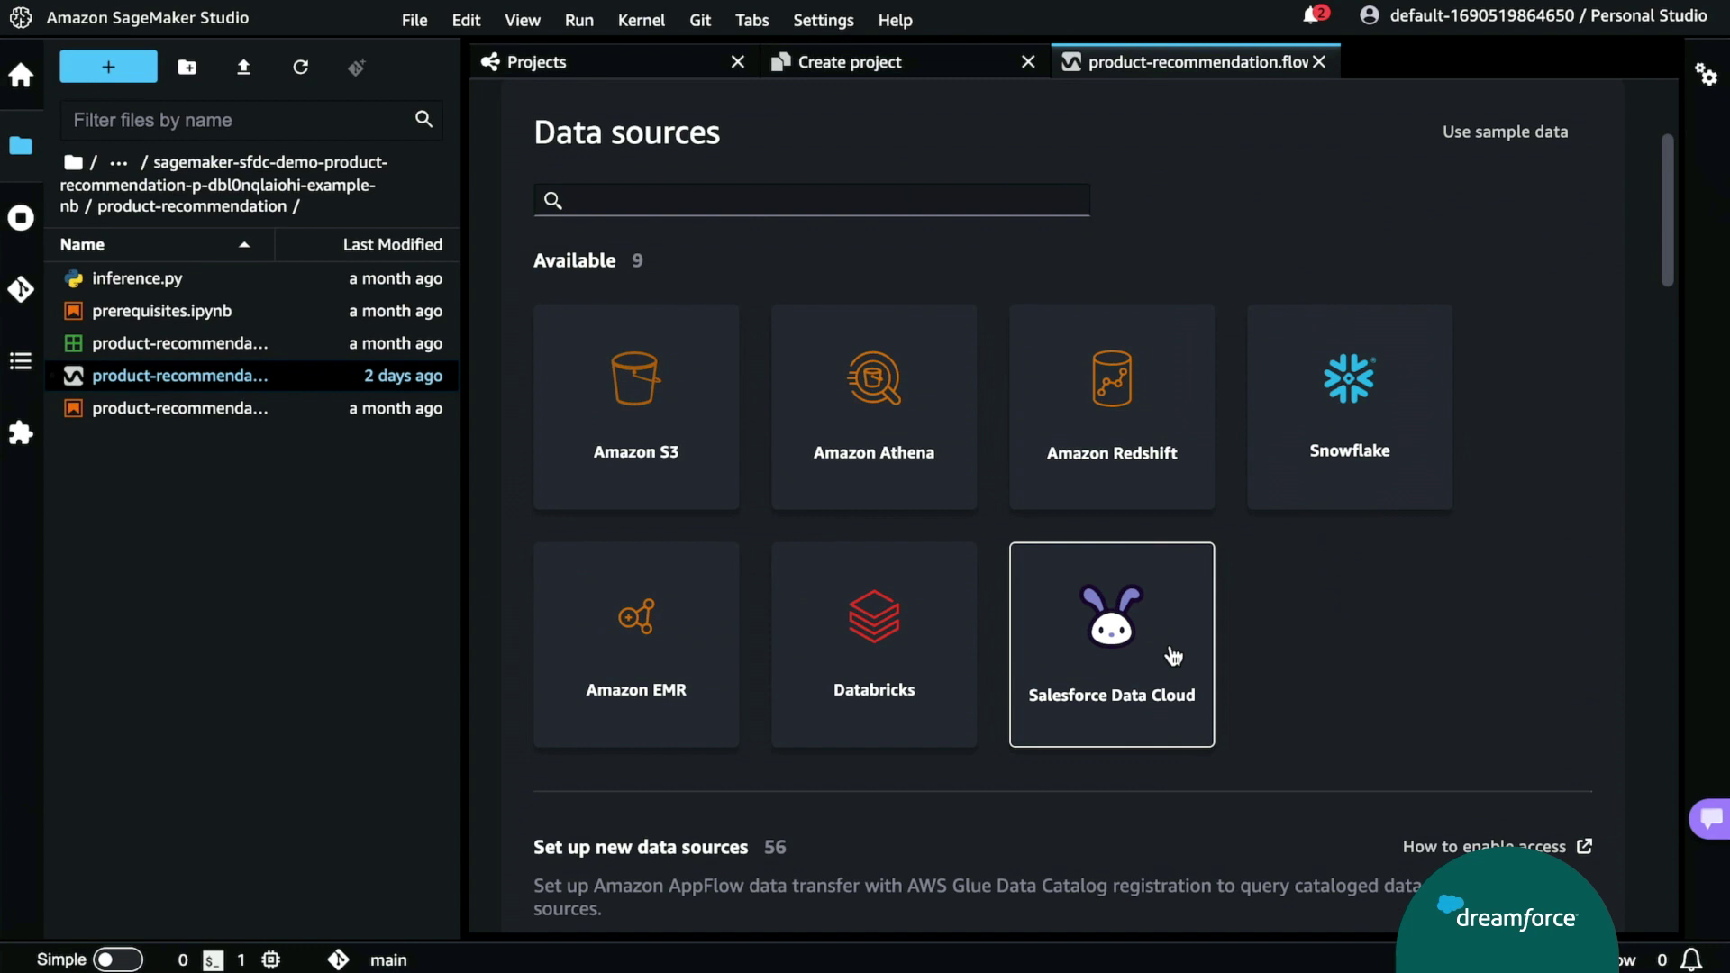
pyautogui.scroll(4, 1175, 640)
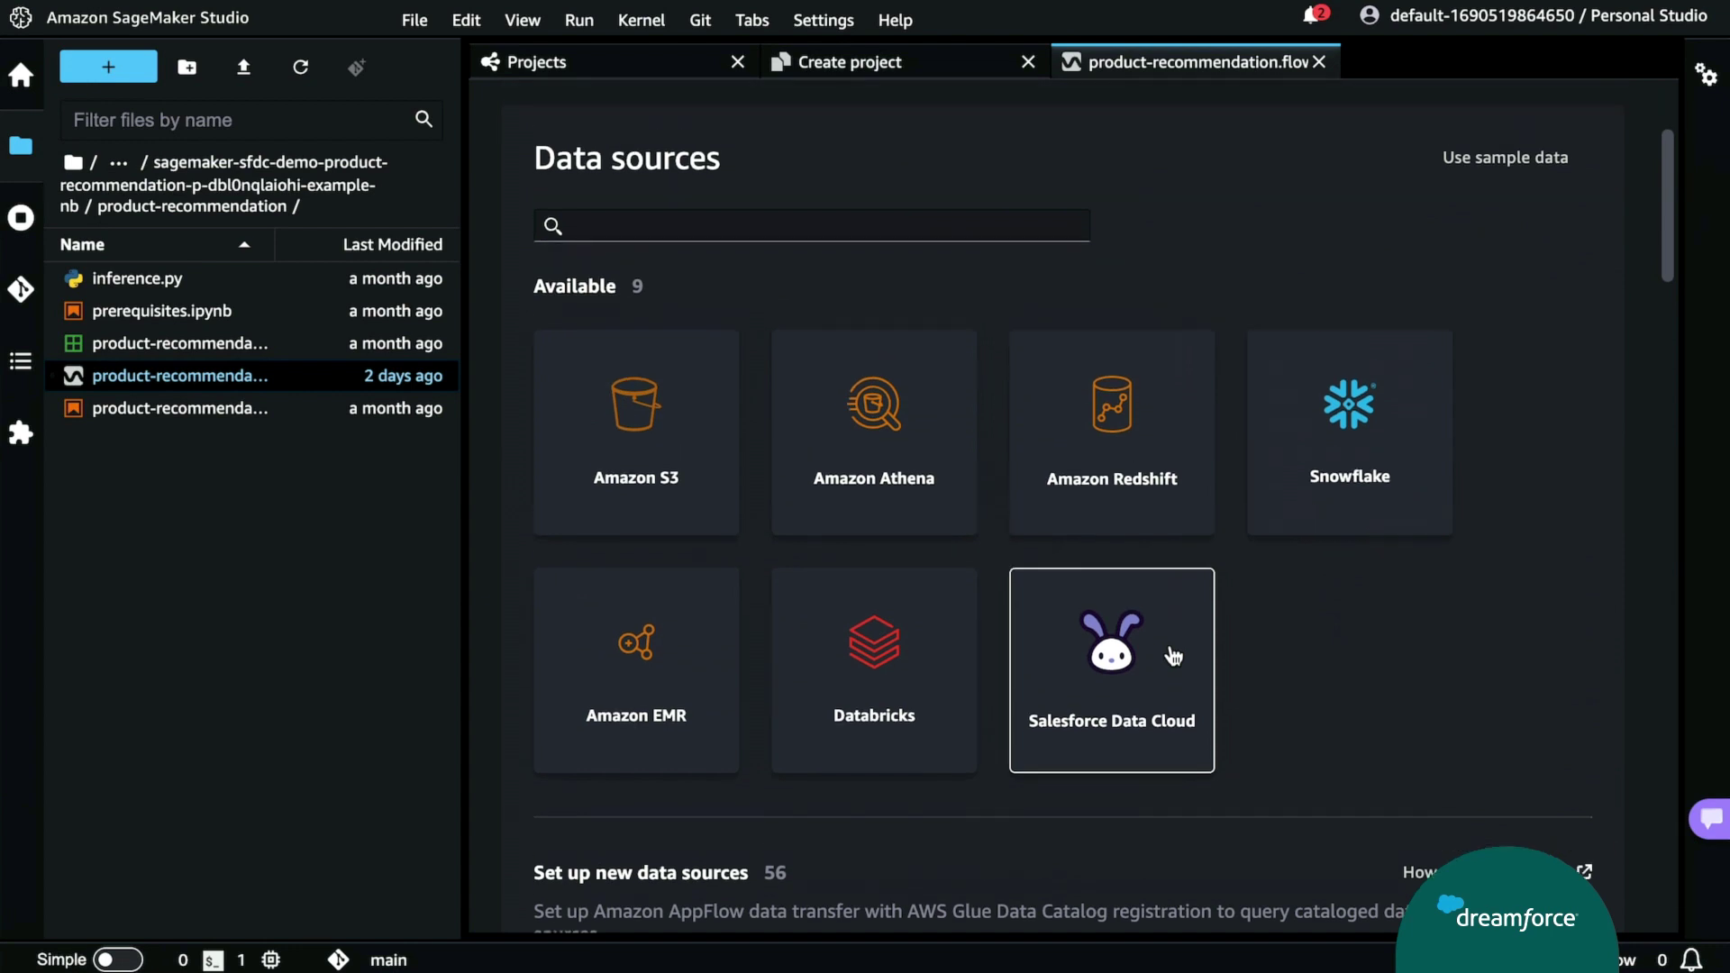
pyautogui.click(821, 193)
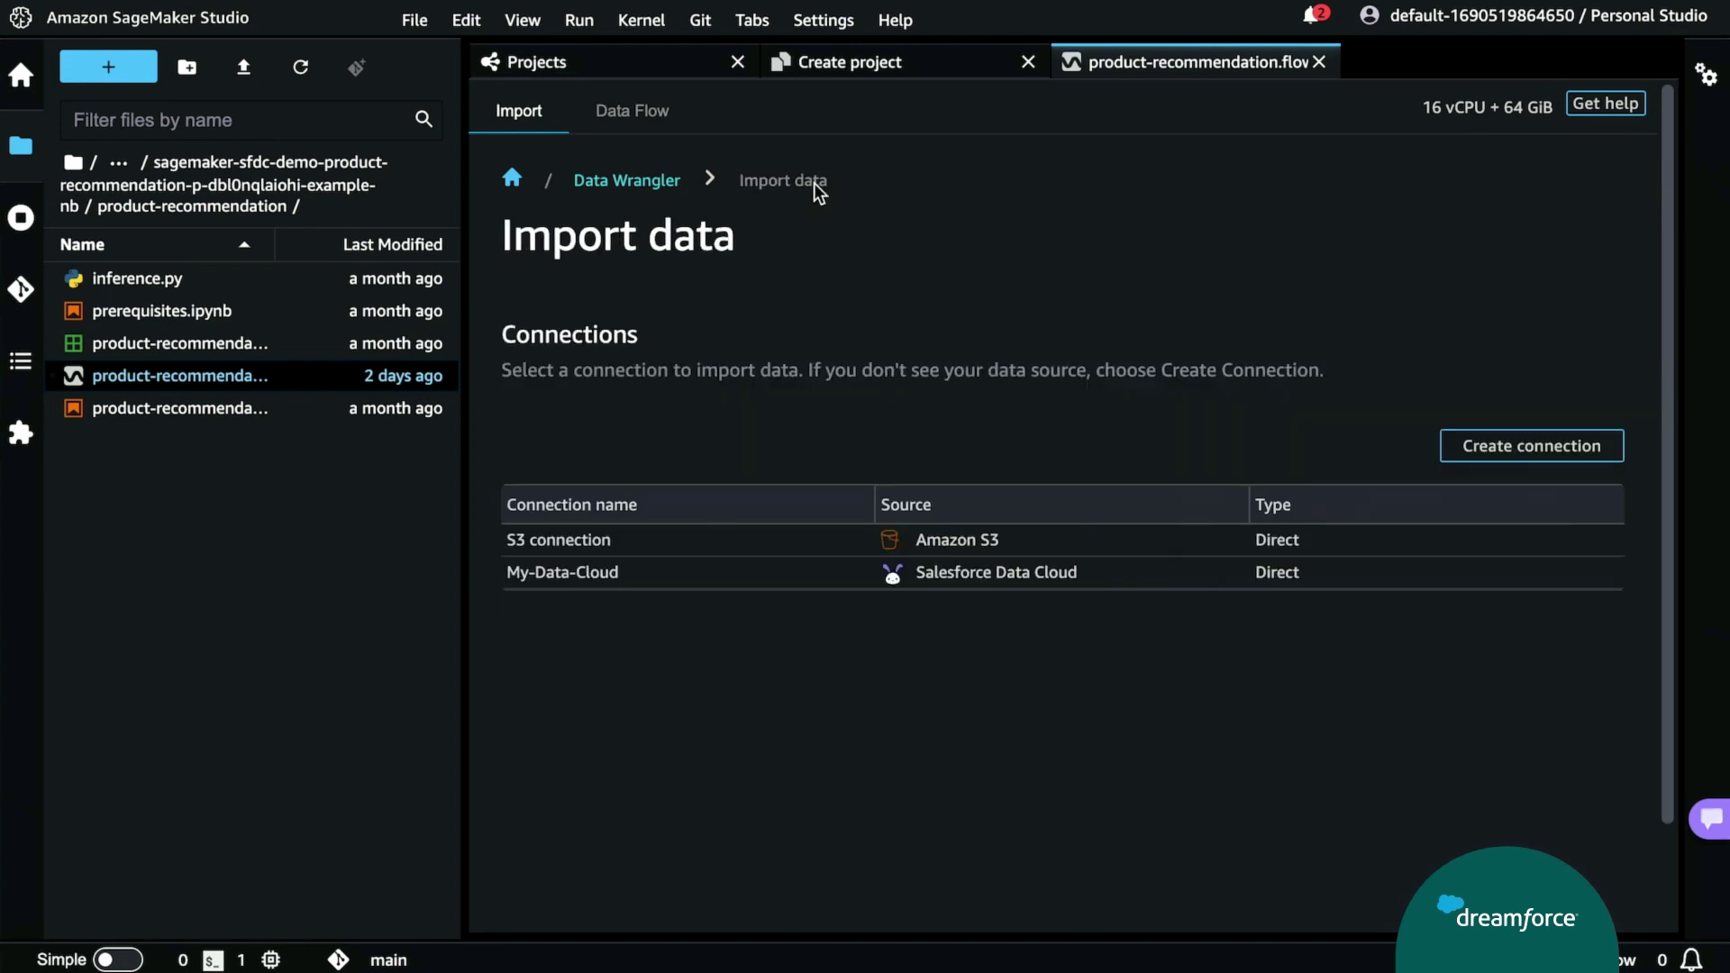
pyautogui.click(587, 576)
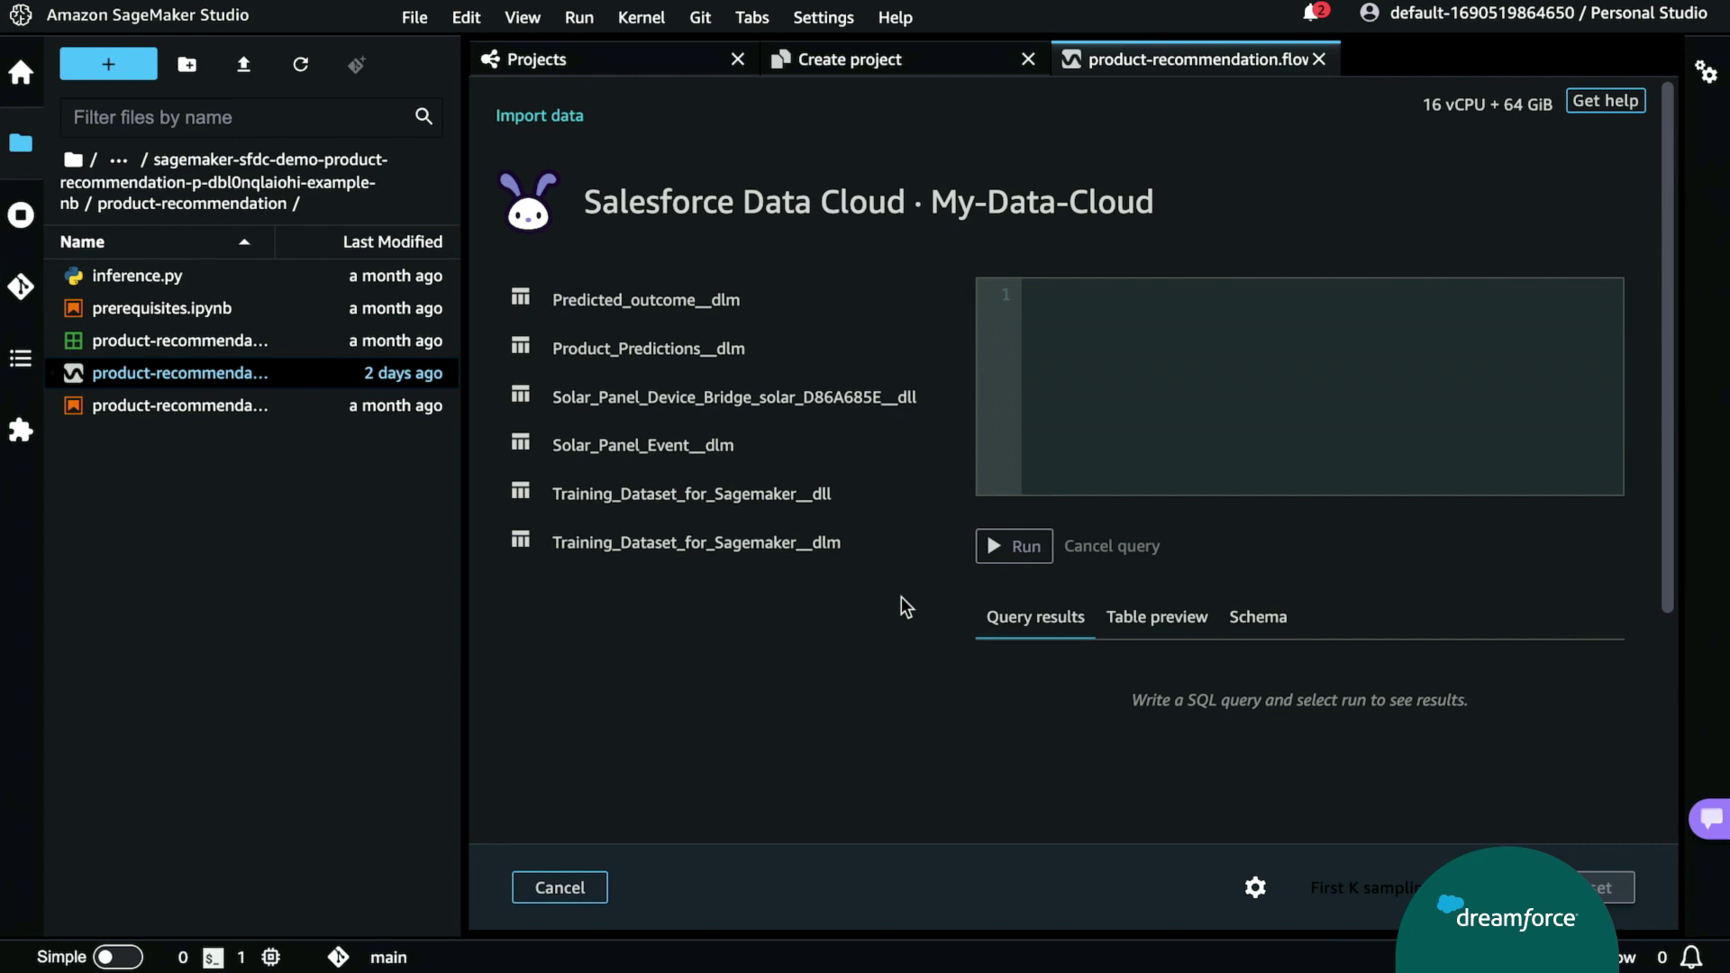
# Run SELECT * FROM Training_Dataset_for_Sagemaker__dlm against Data Cloud and scroll through the returned records
pyautogui.click(1134, 363)
pyautogui.write('SELECT. *FROM Training_Dataset_for_Sagemaker__dlm')
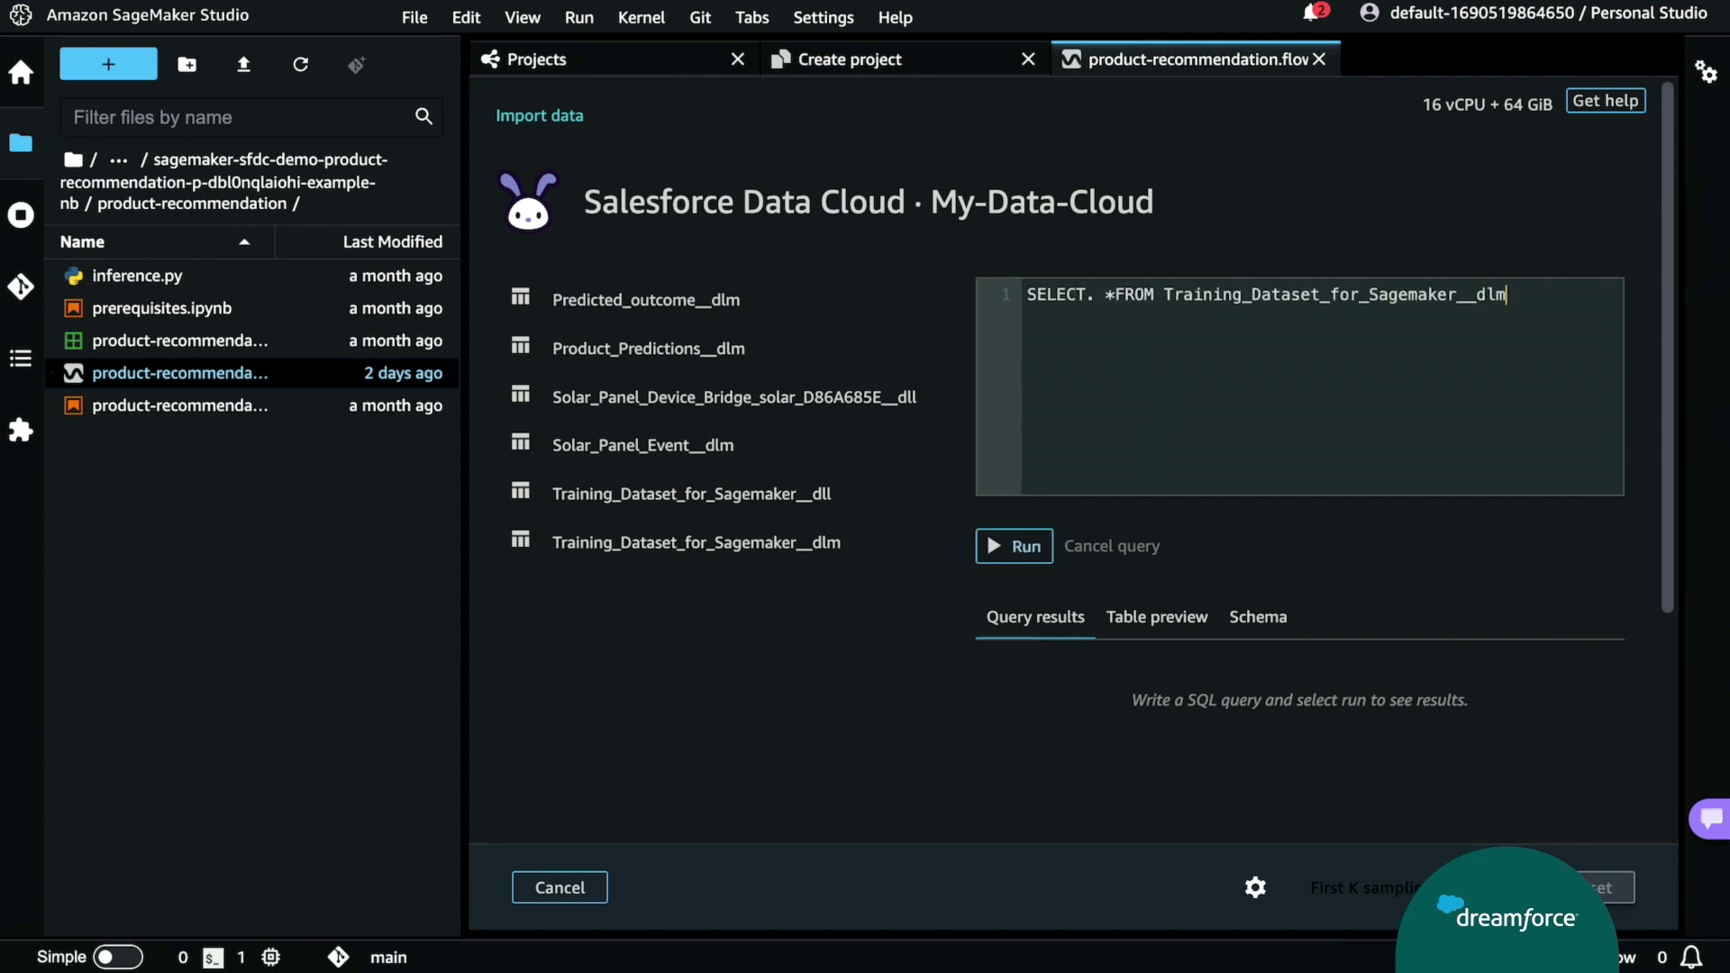
pyautogui.hotkey('ctrl', 'a')
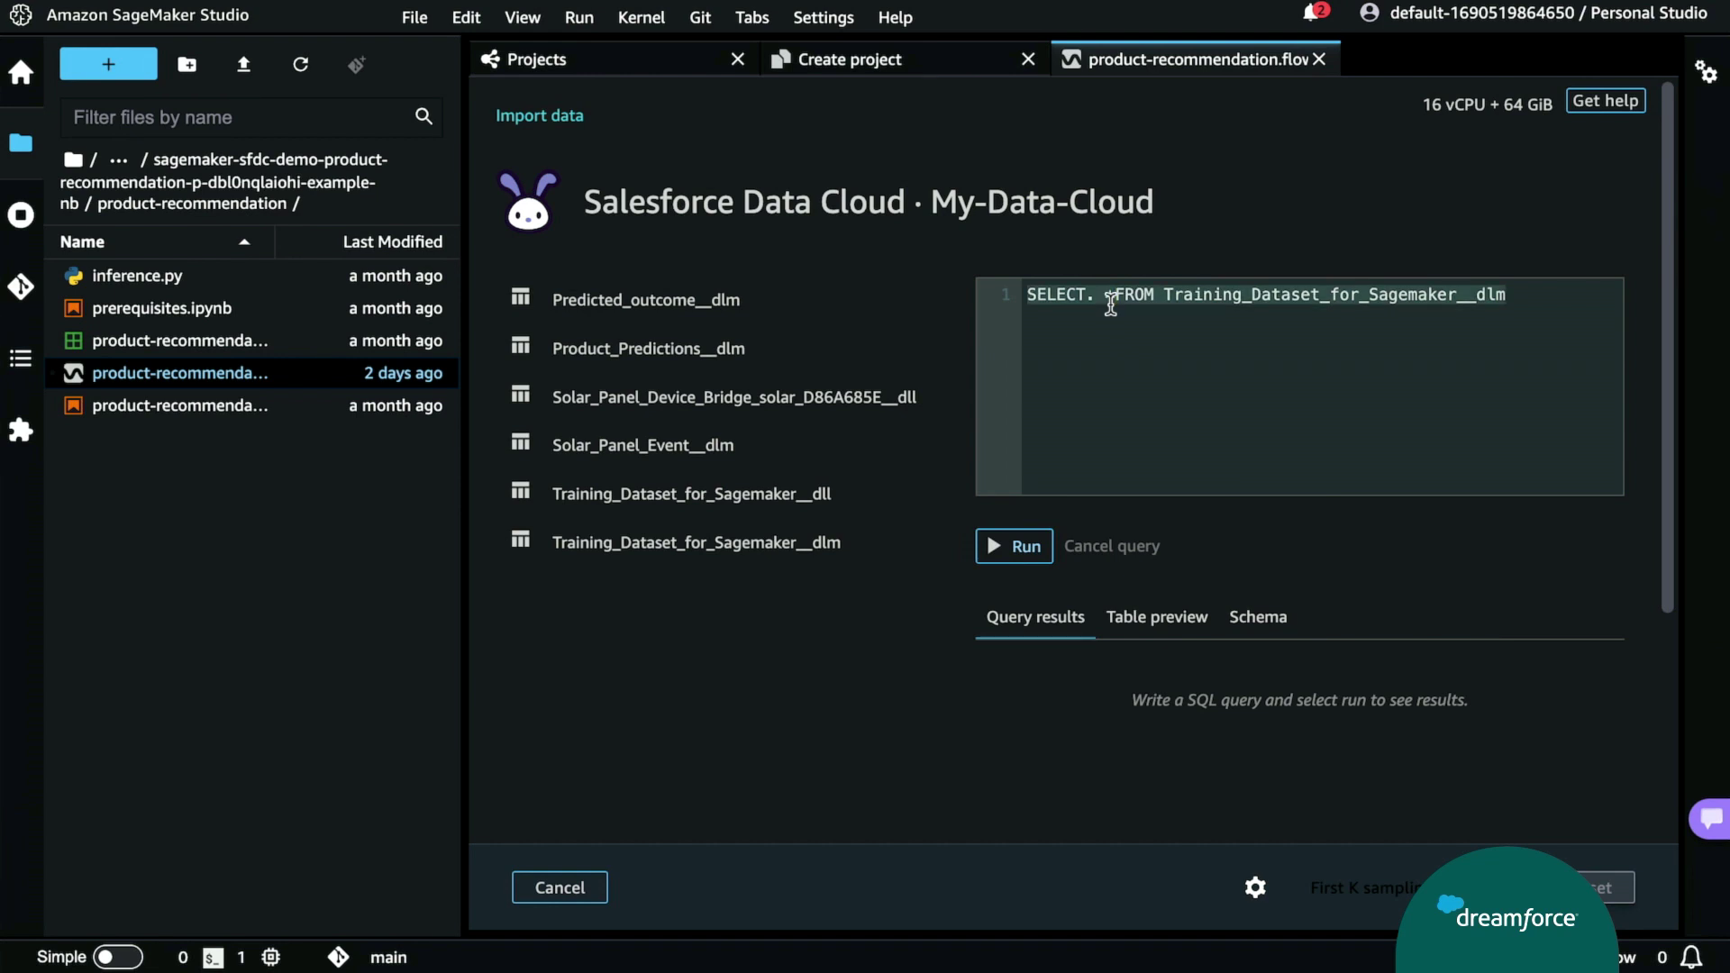
pyautogui.press('BackSpace')
pyautogui.write('SELECT * FROM Training_Dataset_for_Sagemaker__dlm')
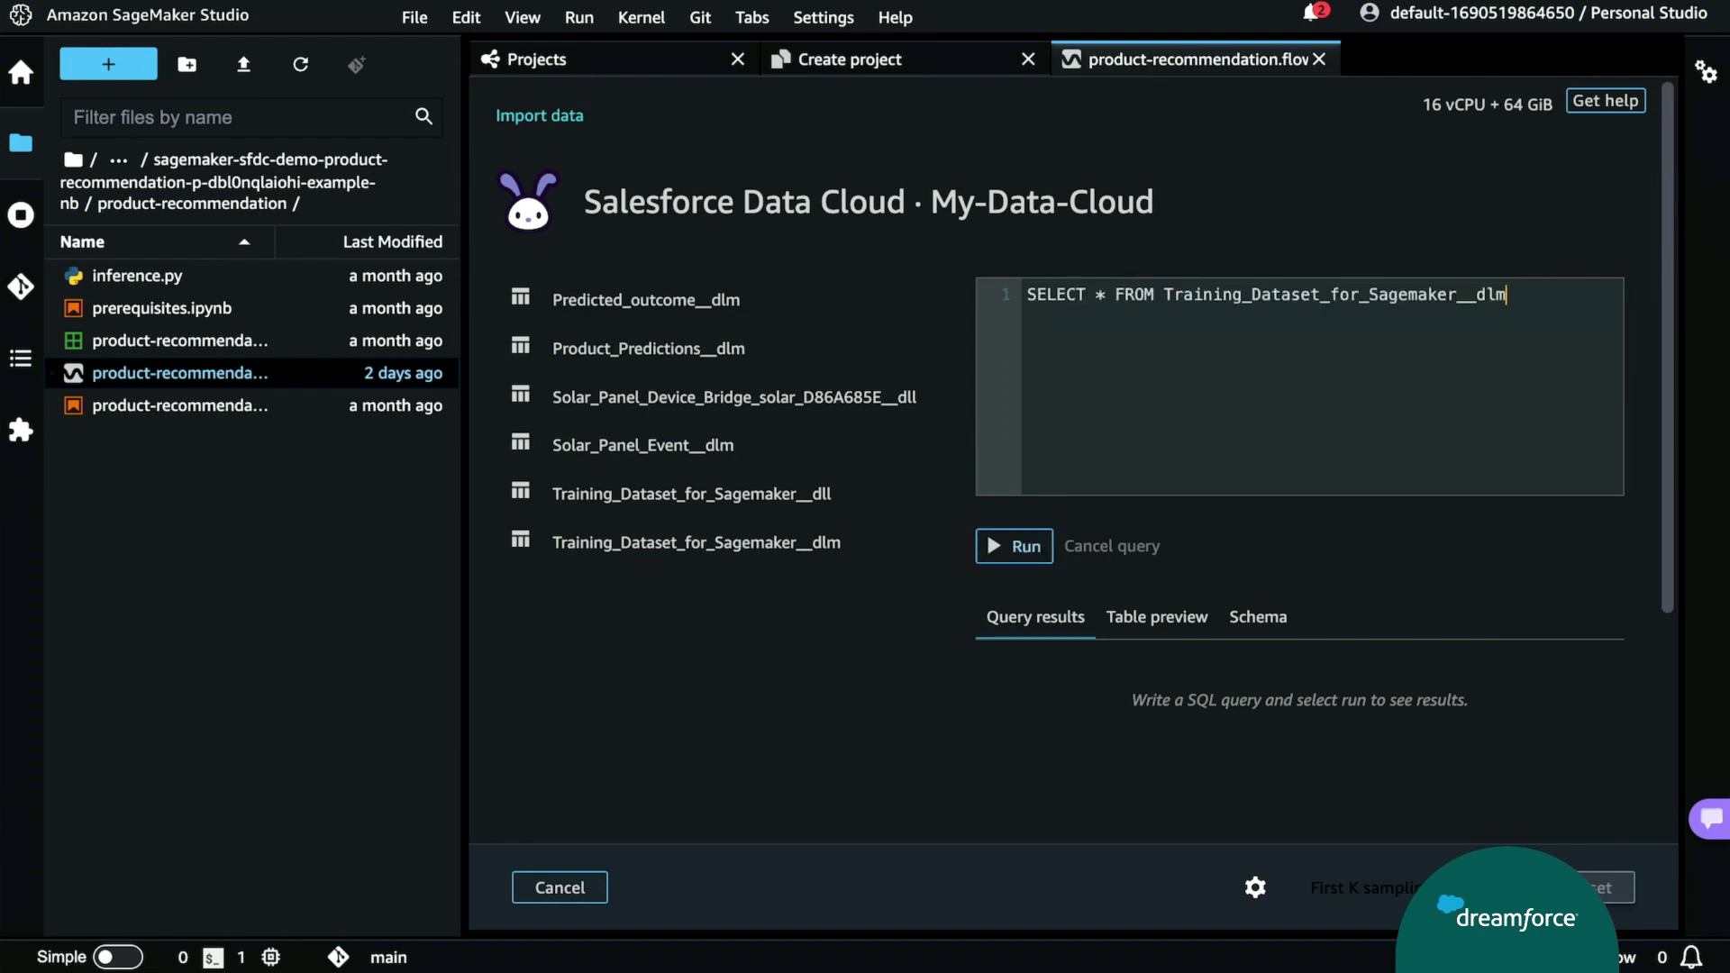
pyautogui.click(1036, 547)
pyautogui.scroll(-3, 1177, 683)
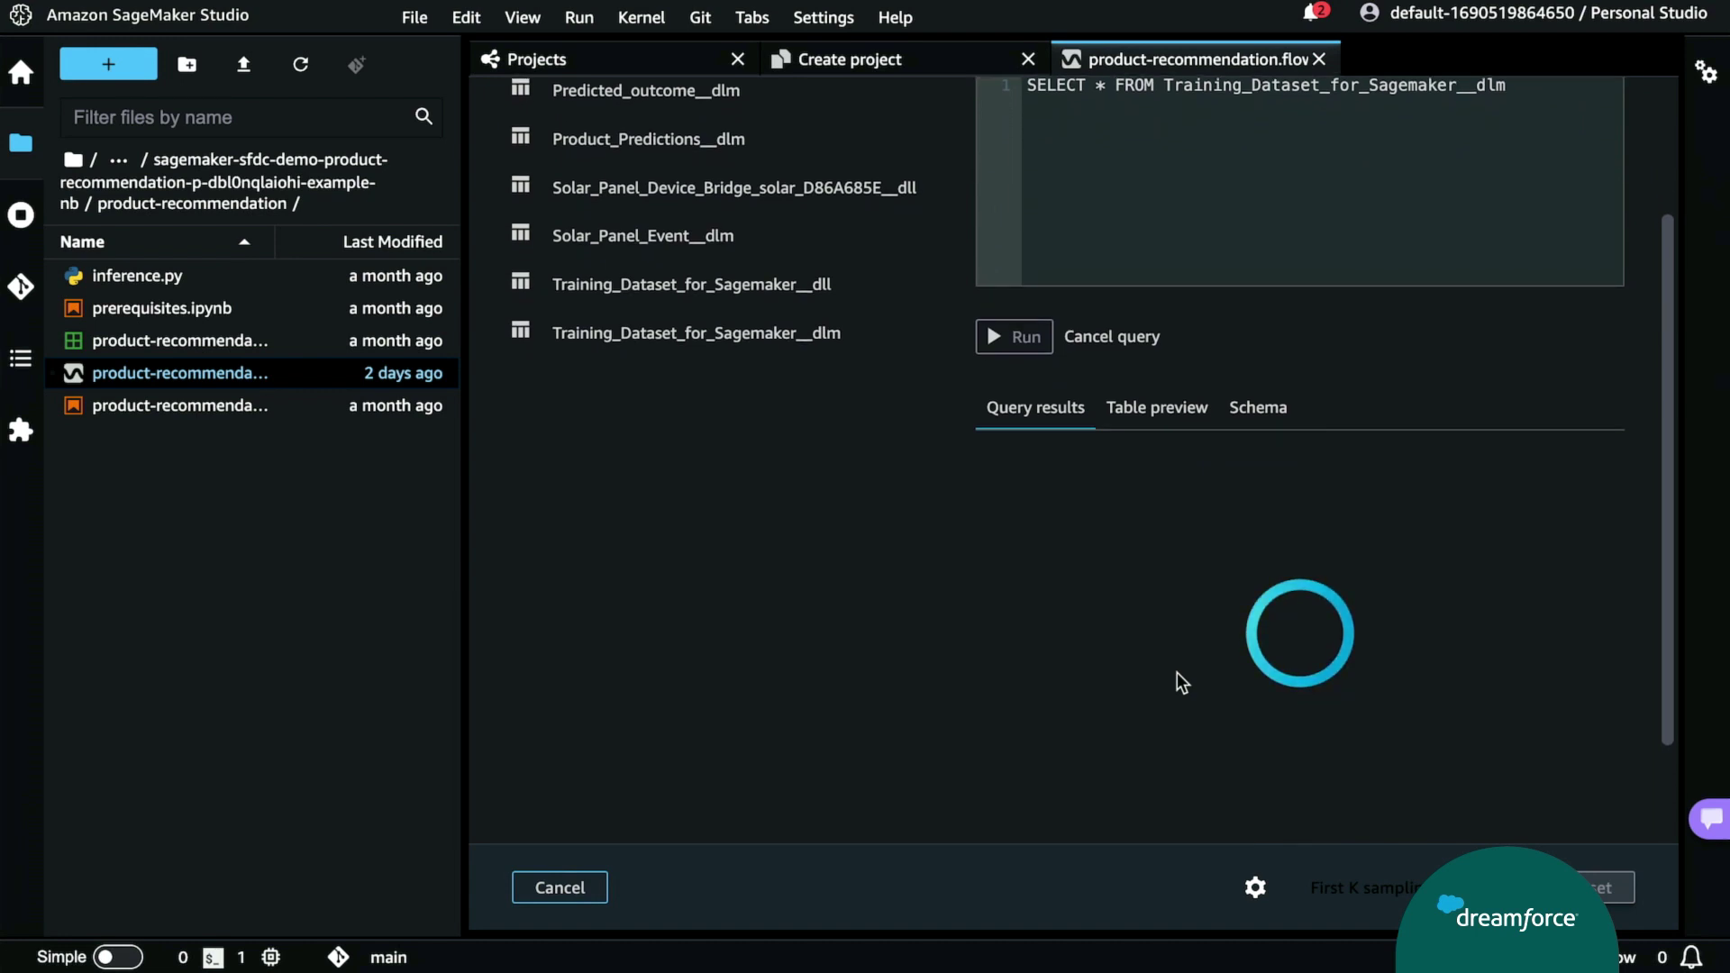
pyautogui.hscroll(10, 1181, 682)
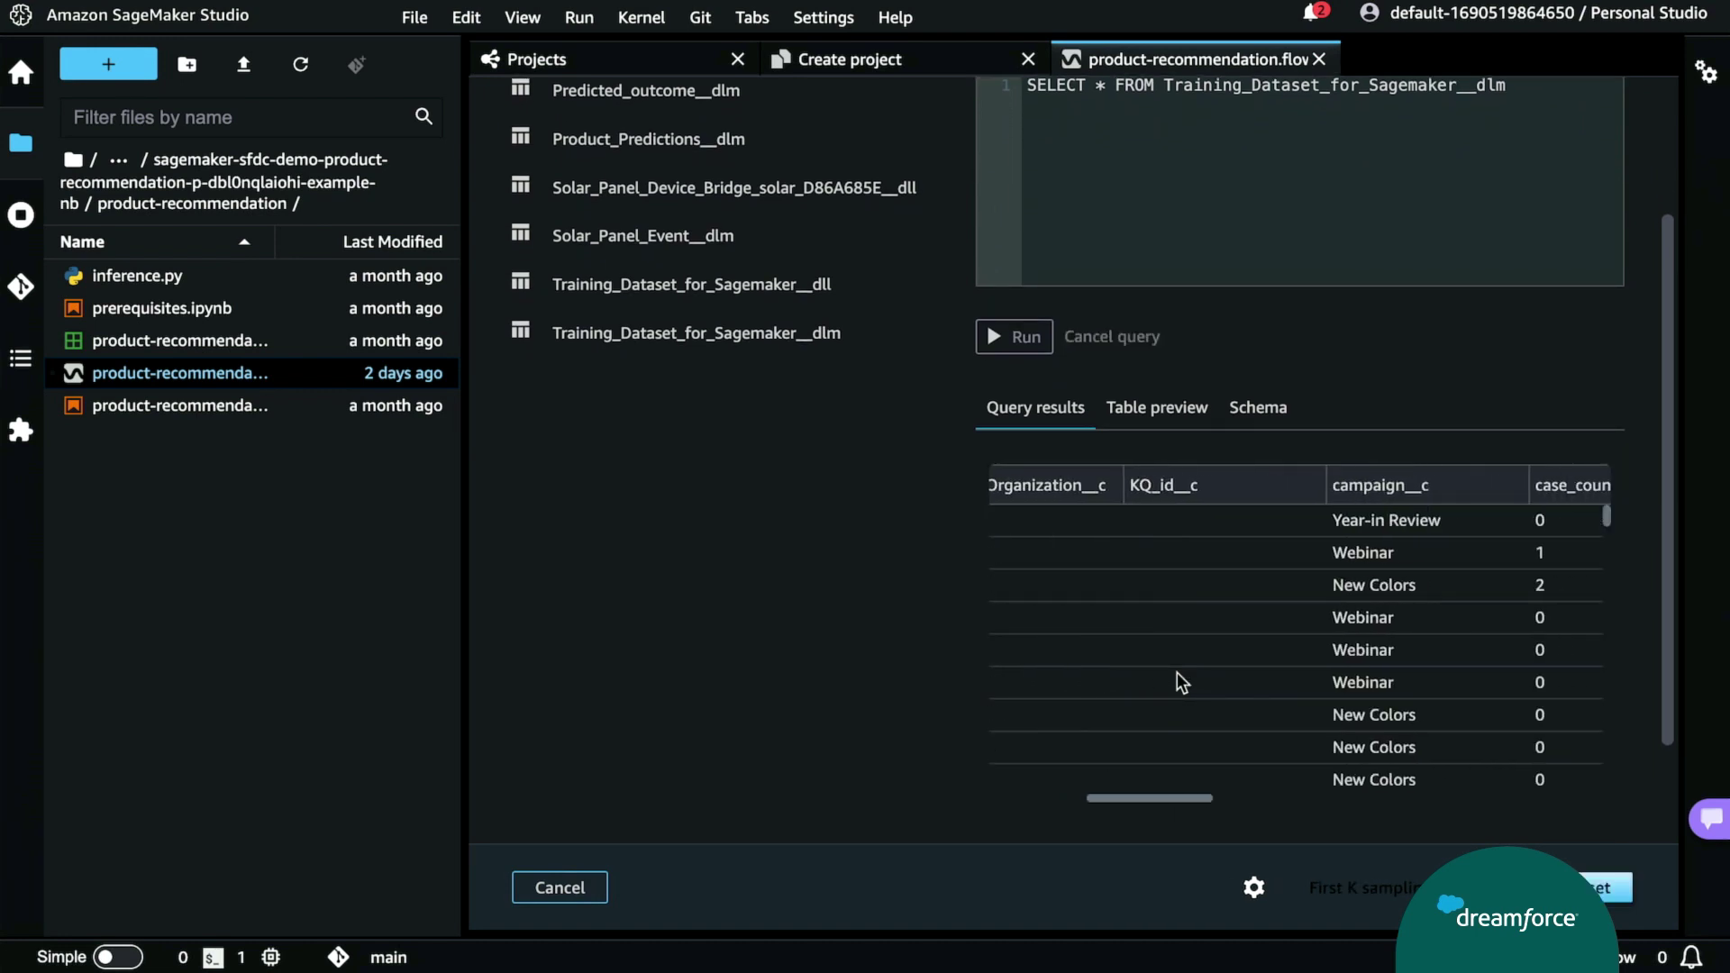
pyautogui.hscroll(10, 1181, 682)
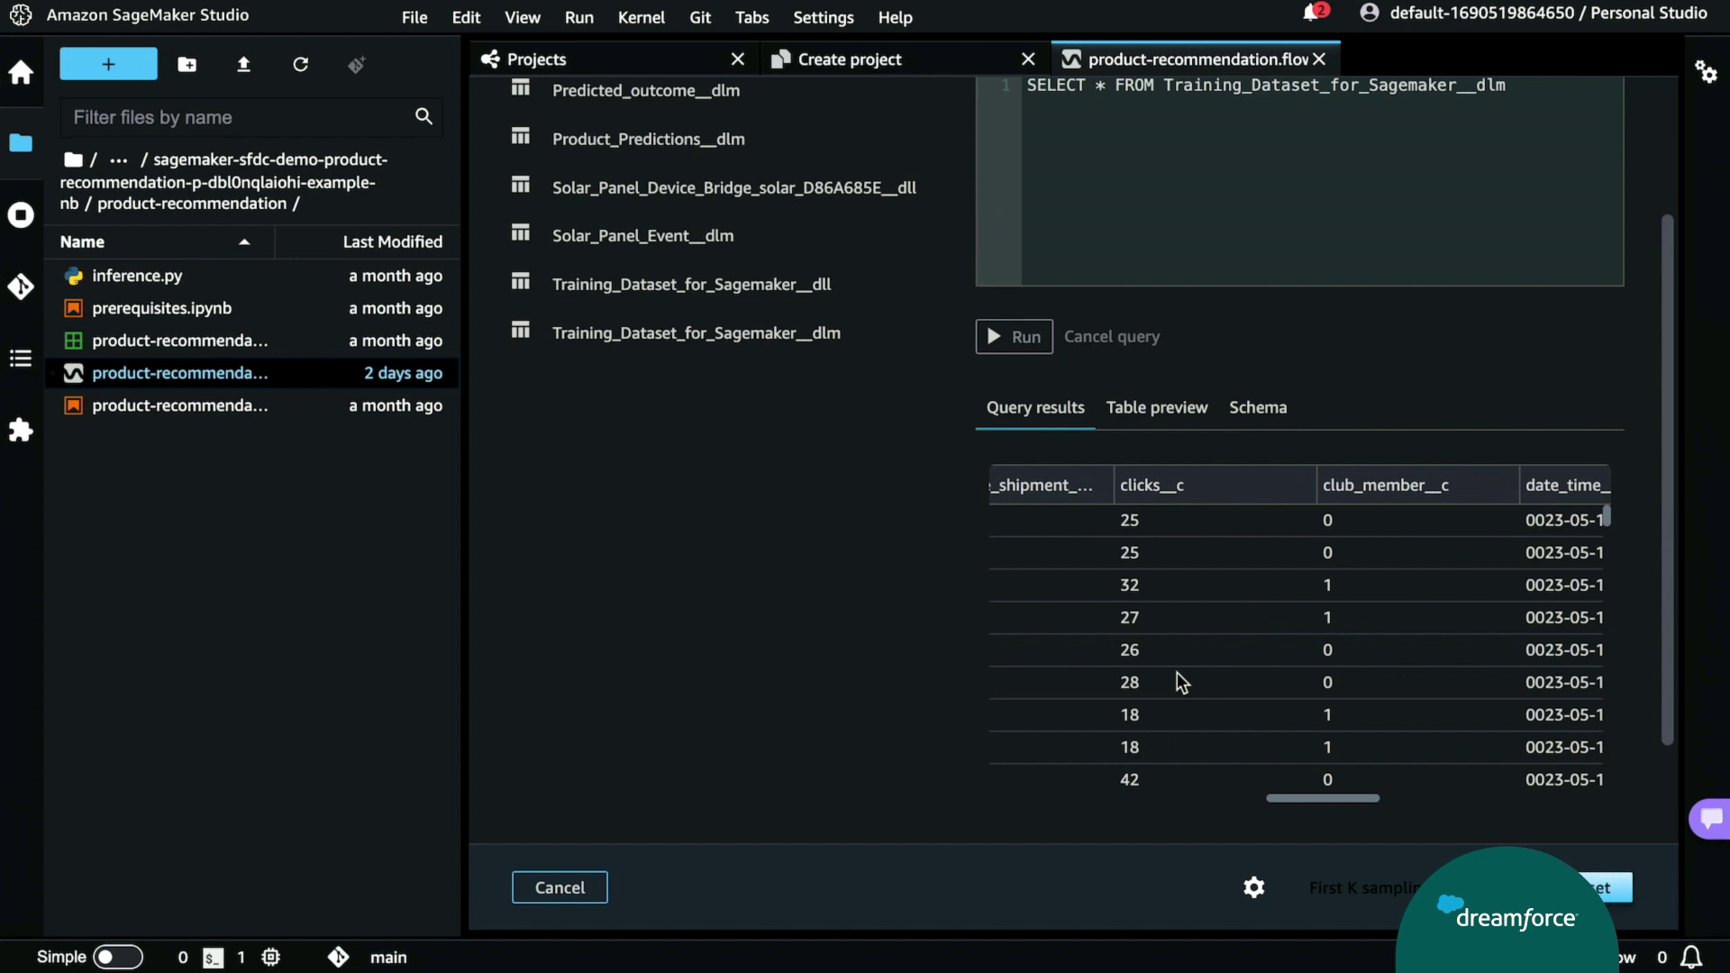
pyautogui.hscroll(10, 1181, 682)
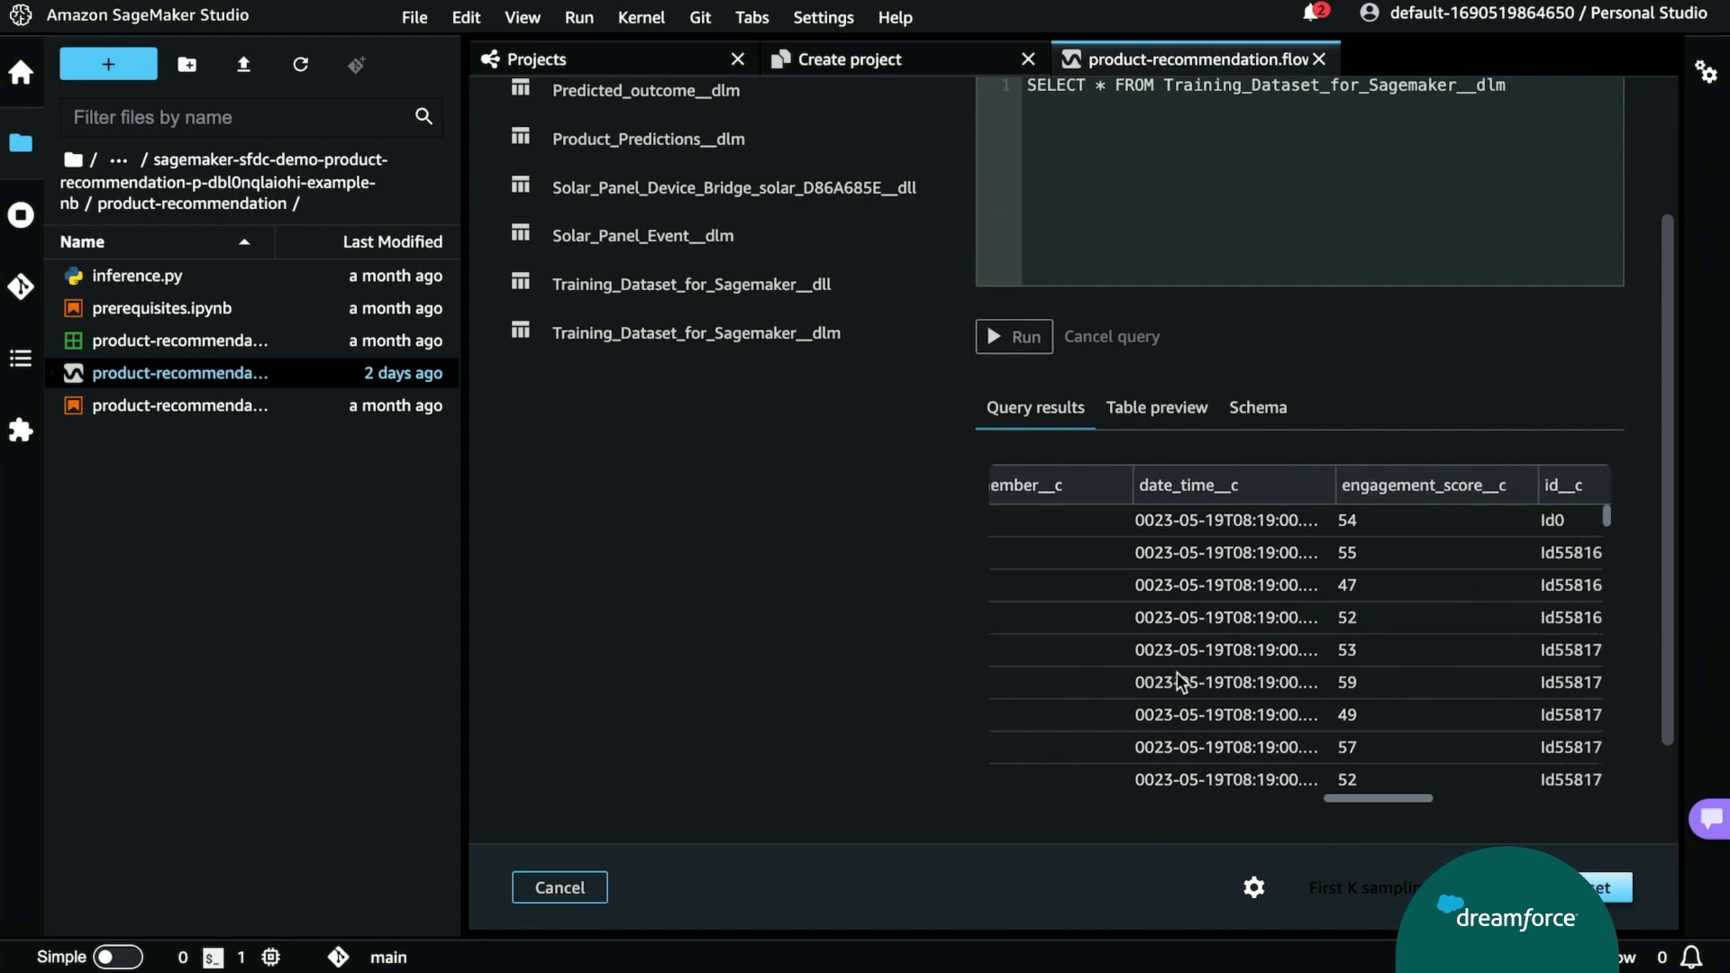
pyautogui.scroll(-1, 1264, 647)
pyautogui.scroll(-5, 1264, 647)
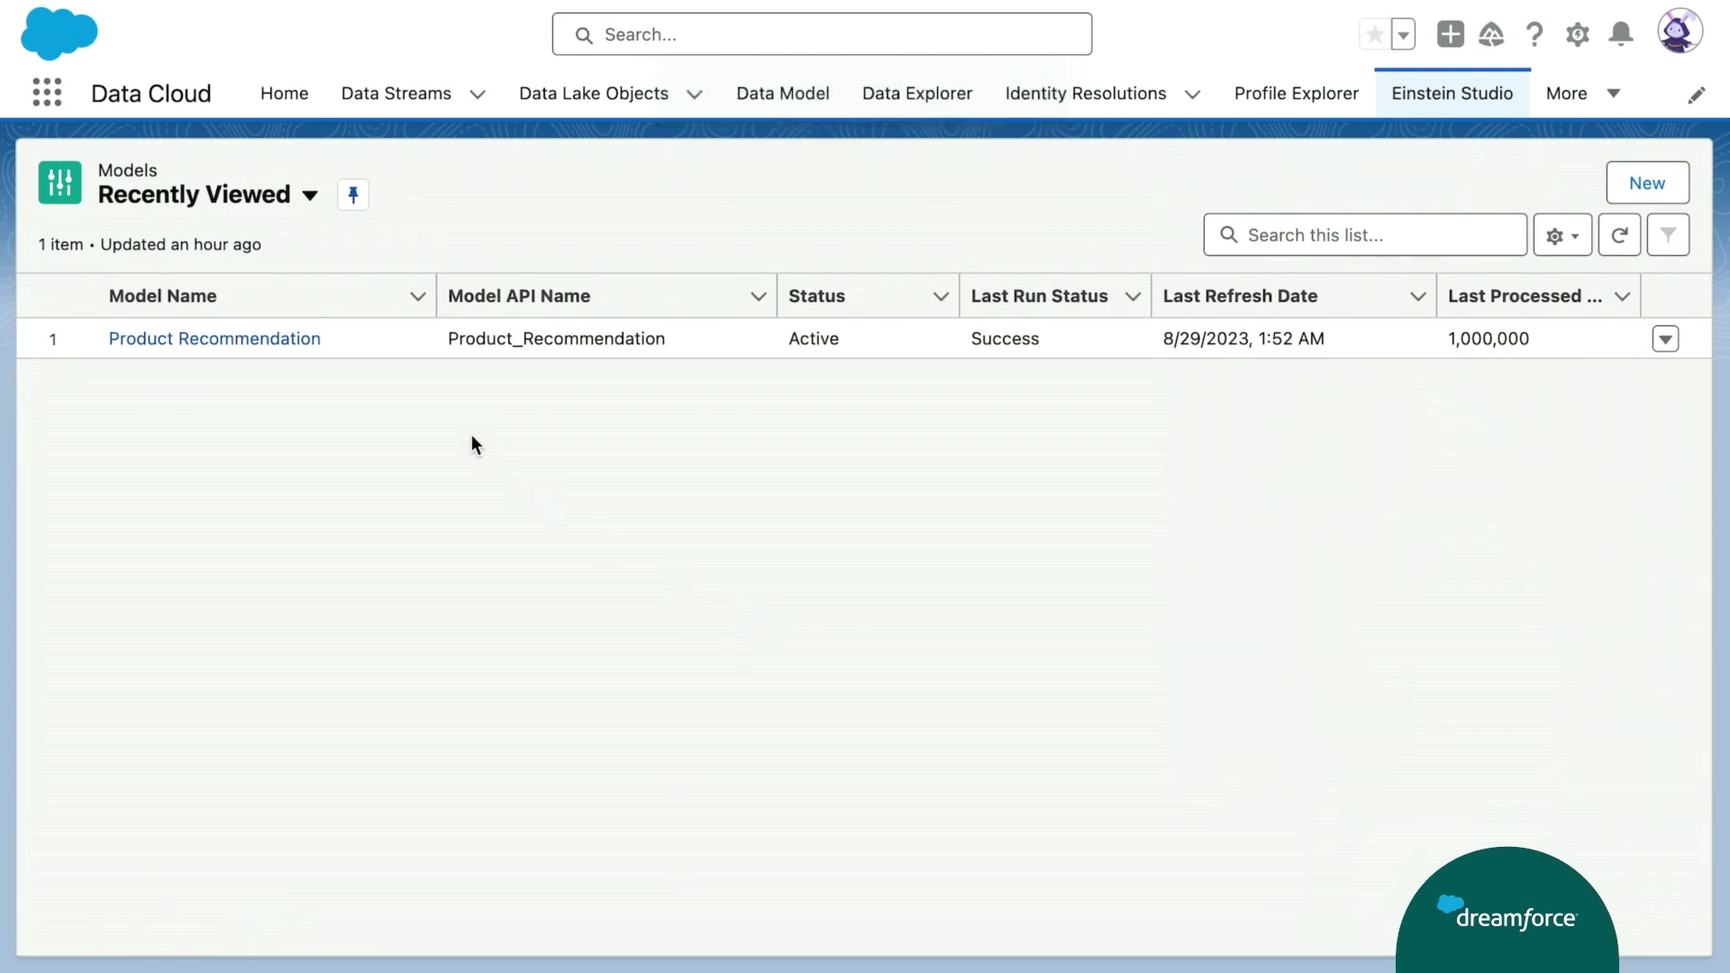
# Inspect the Product Recommendation model's Endpoint, Variables and Outputs tabs in Einstein Studio
pyautogui.click(283, 342)
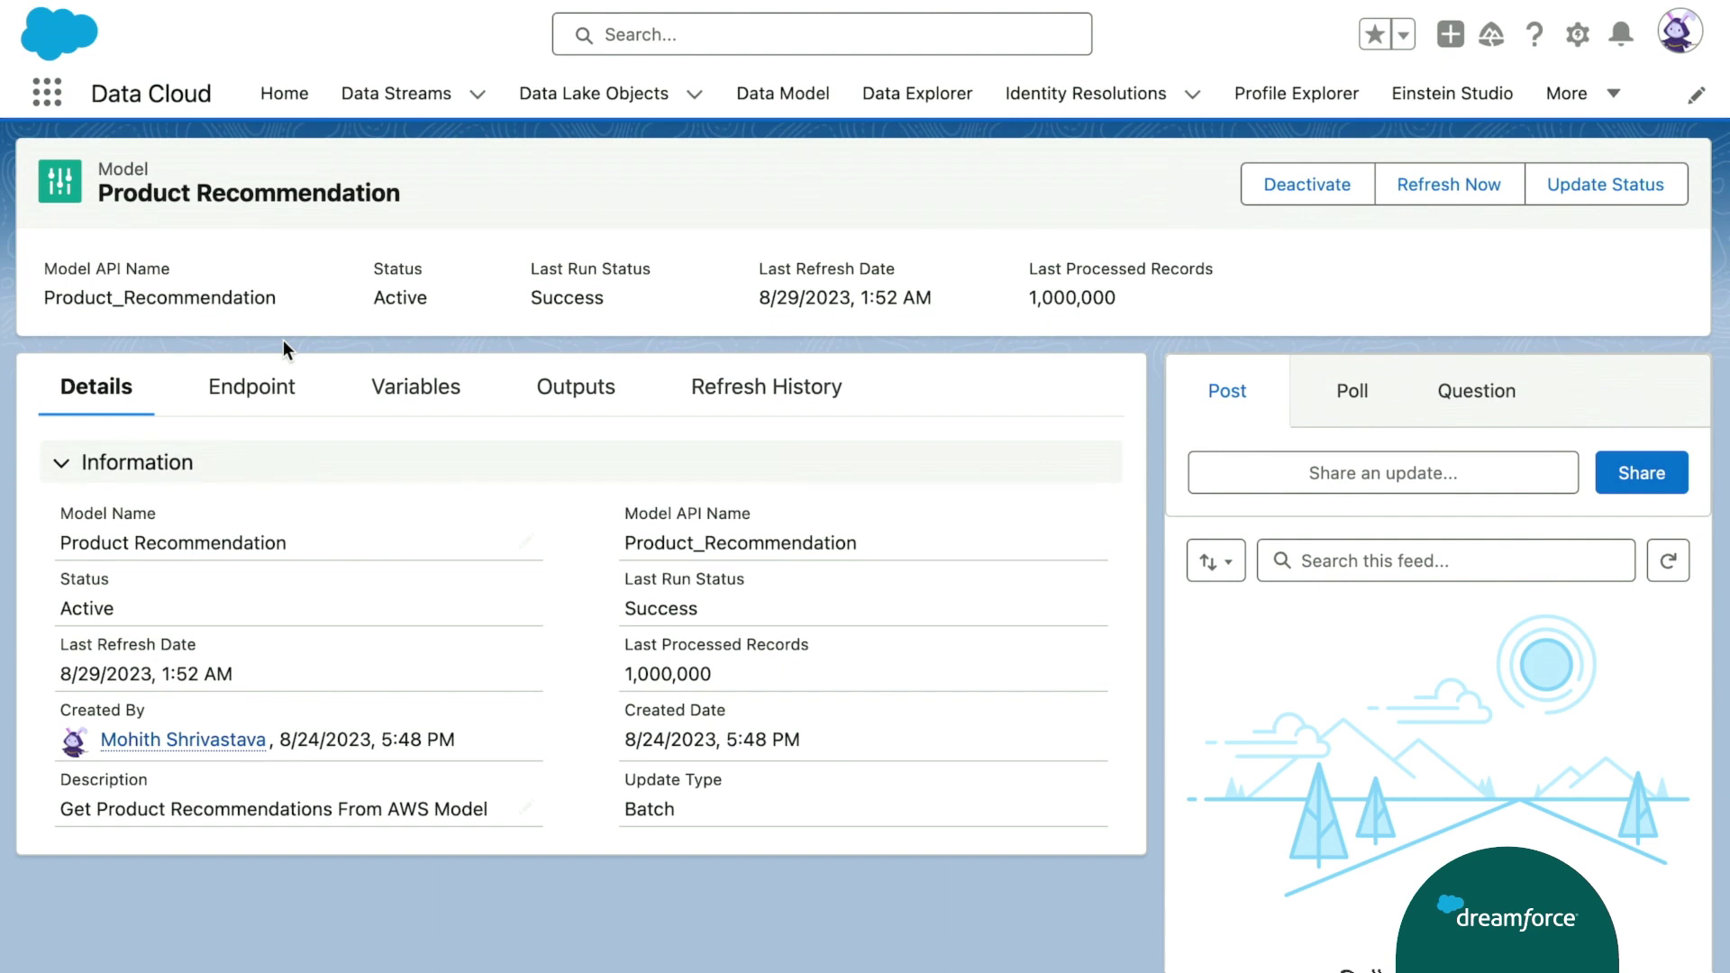
pyautogui.click(277, 387)
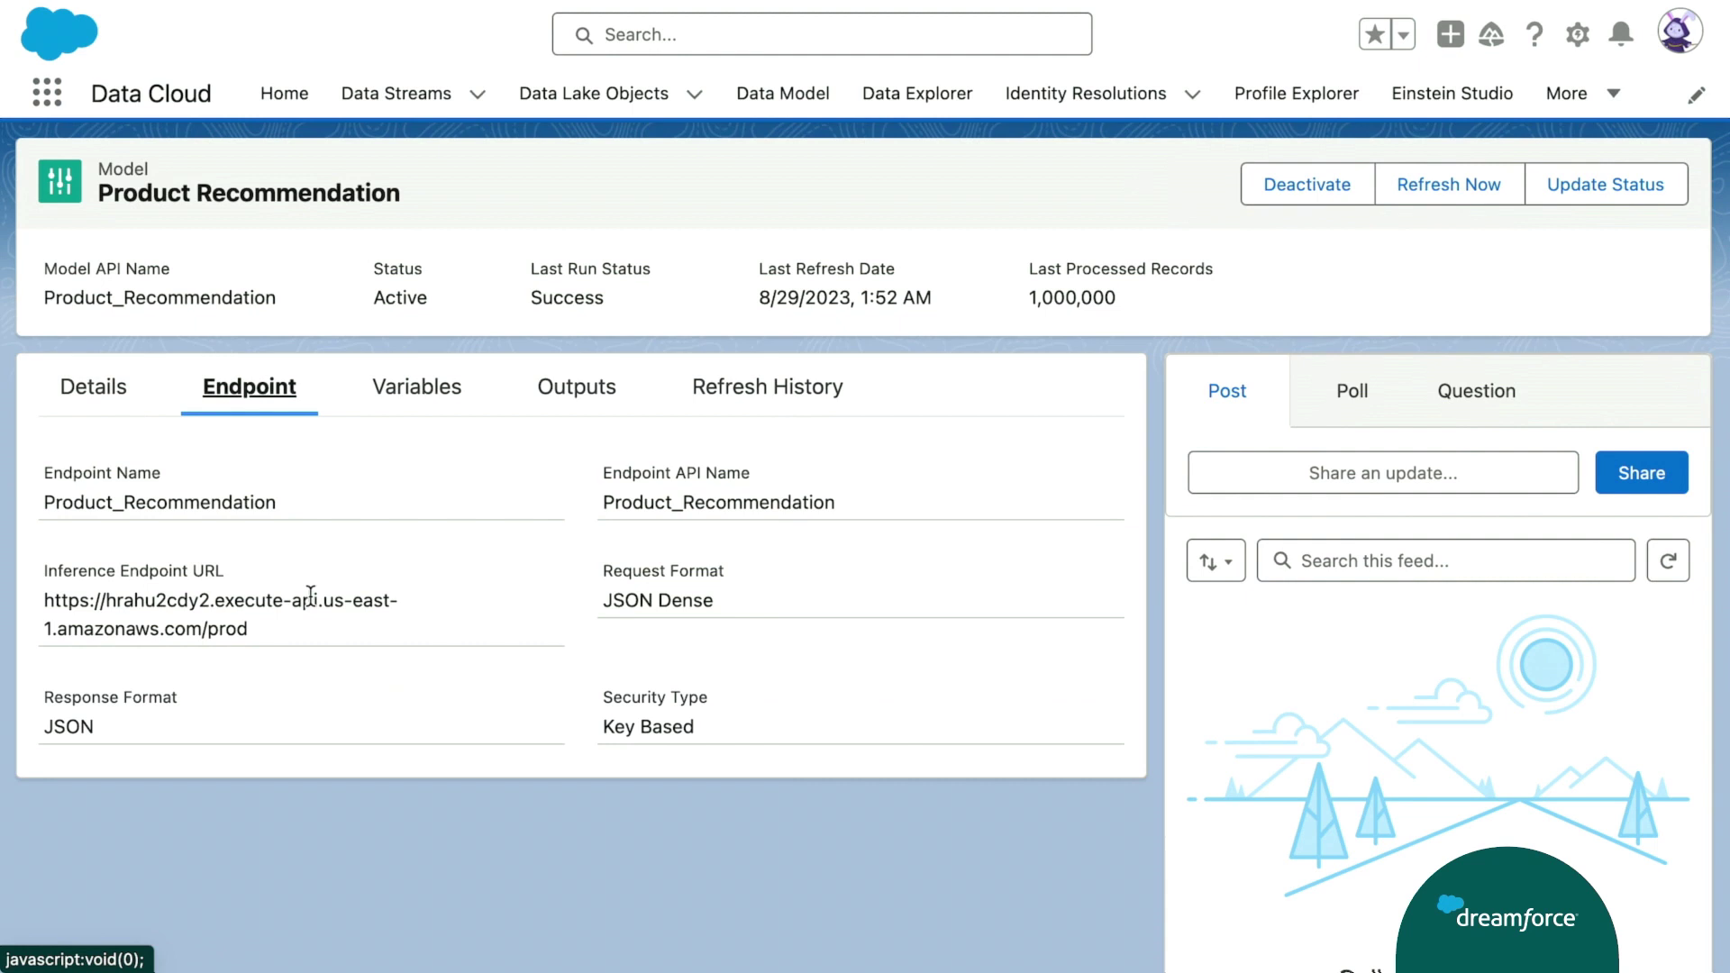
pyautogui.click(458, 406)
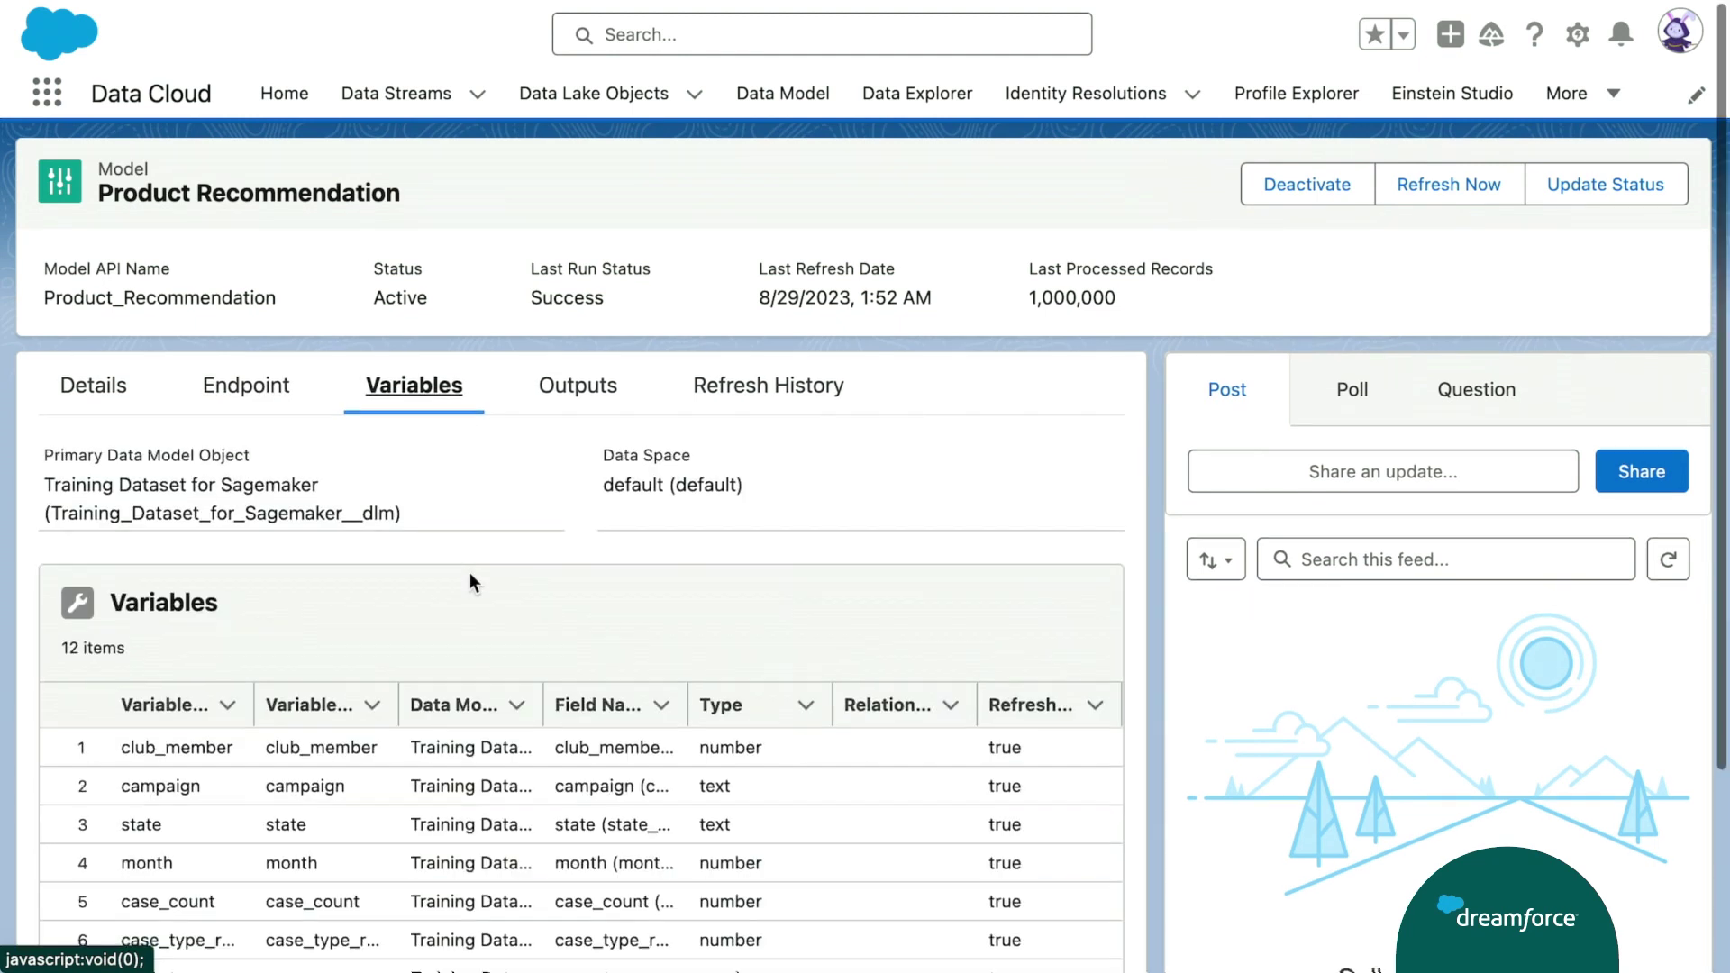
pyautogui.scroll(-5, 469, 574)
pyautogui.scroll(-1, 470, 574)
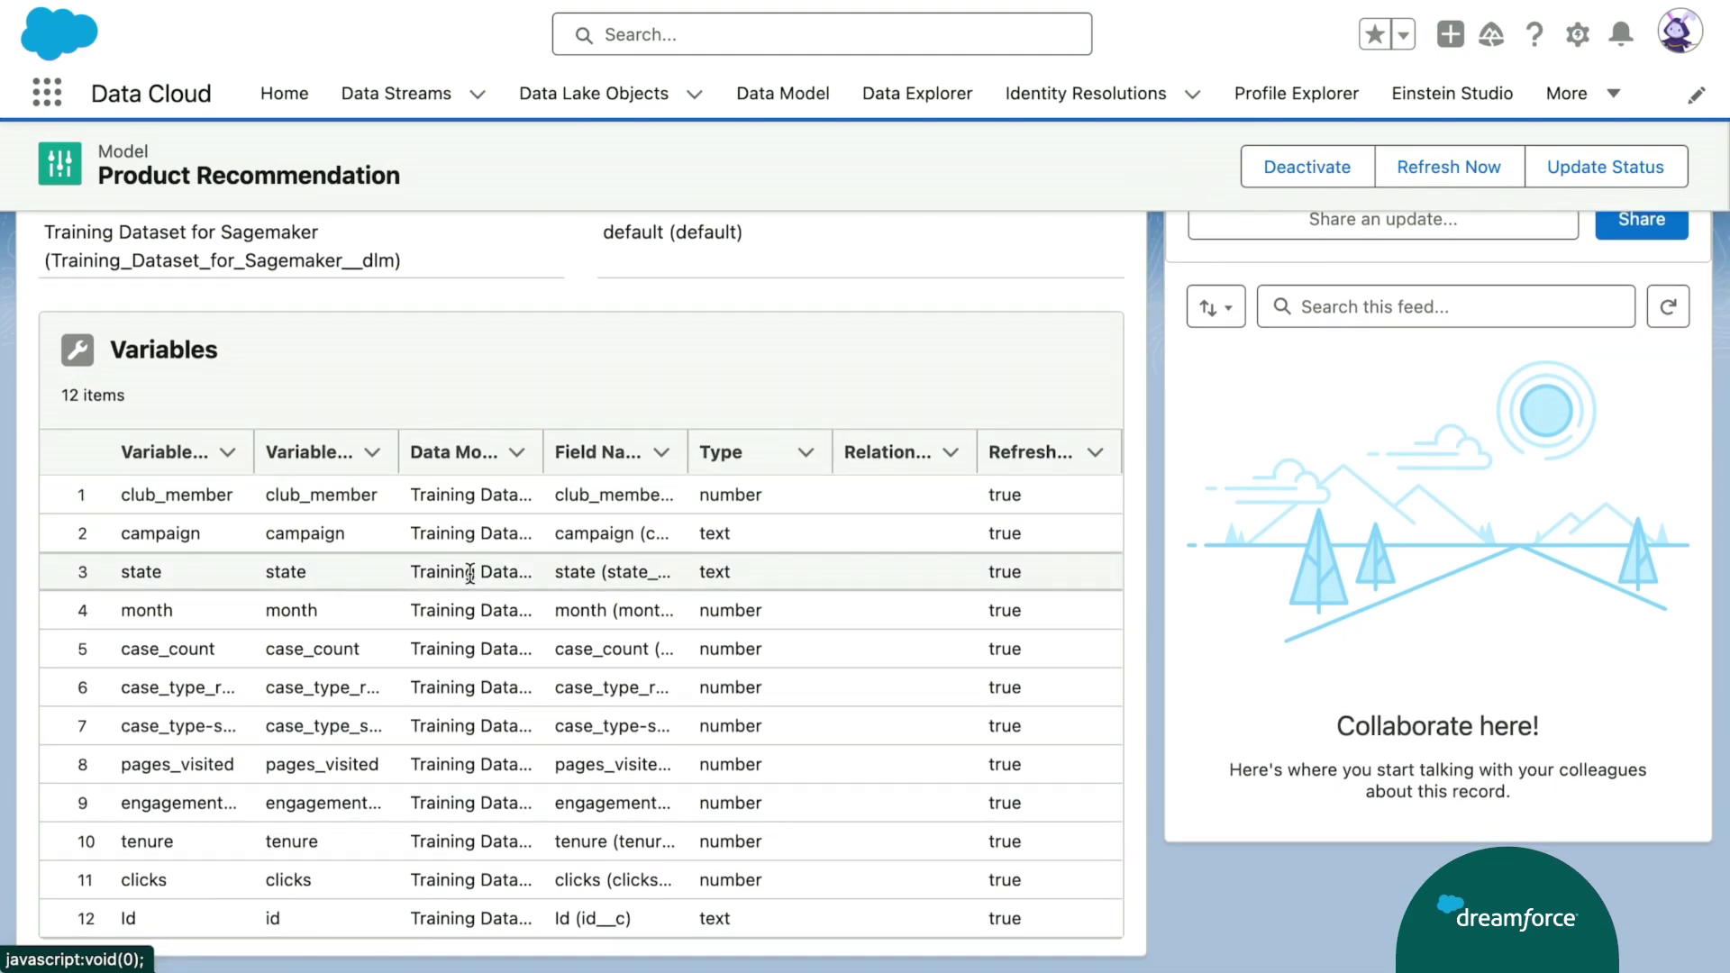
pyautogui.scroll(6, 469, 573)
pyautogui.click(554, 394)
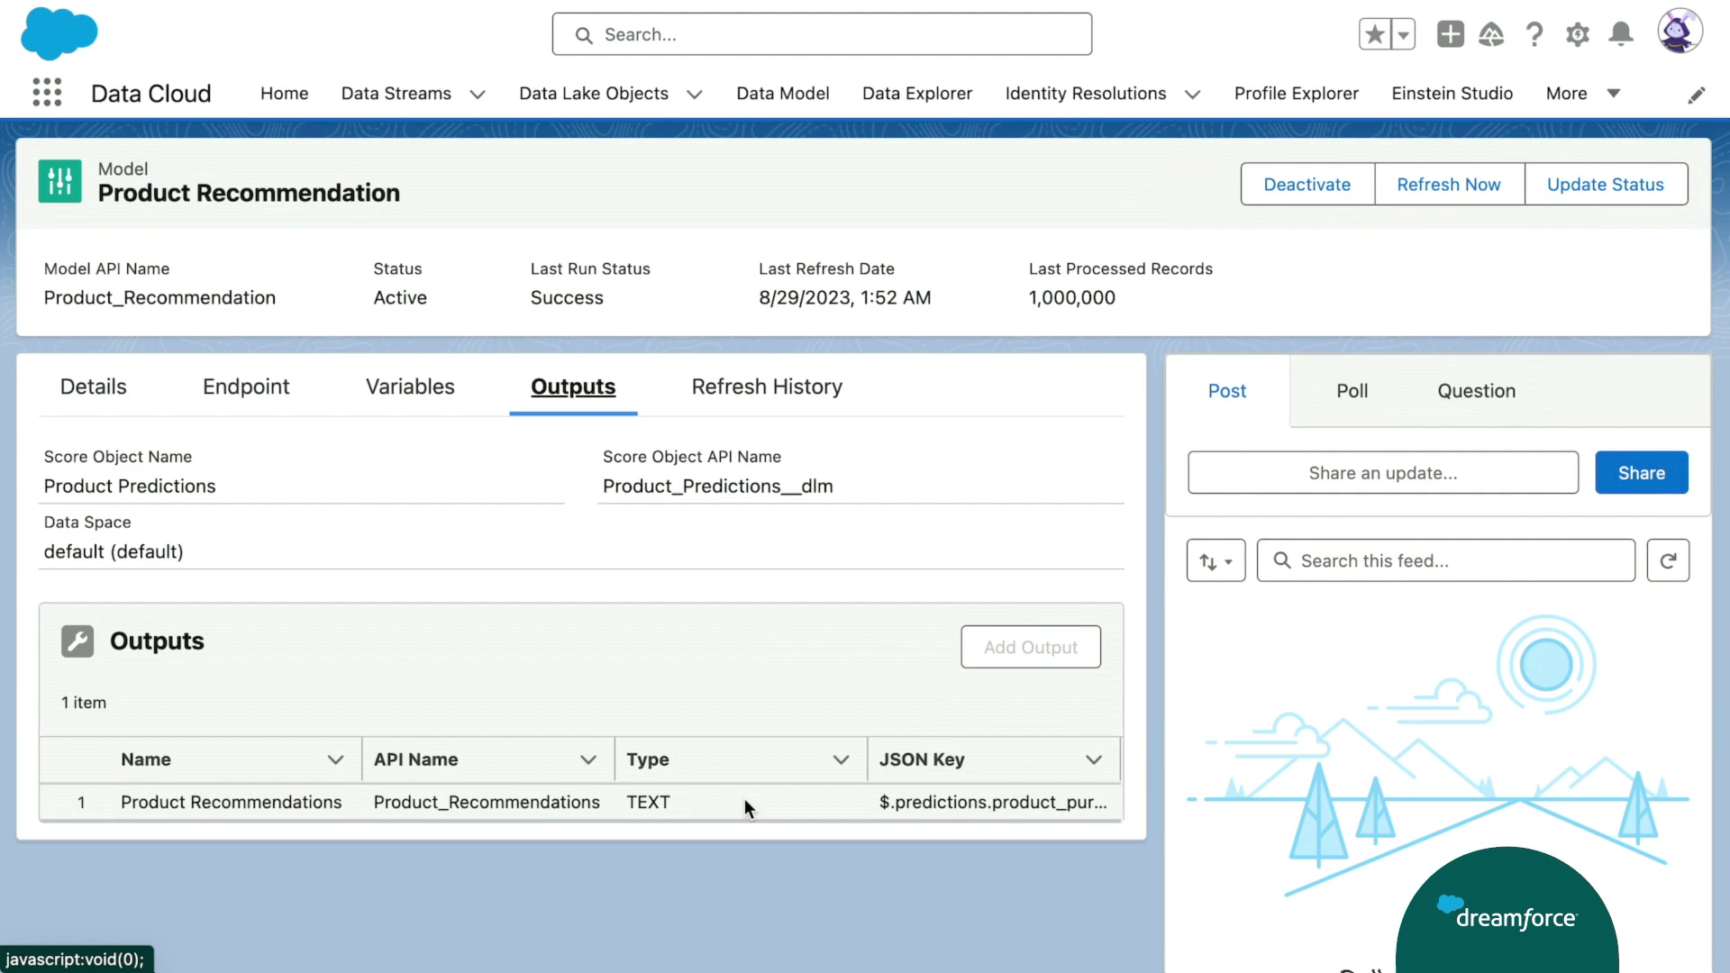
# Add the Product Recommendation action after Run Immediately and review inputs like campaign and case_count
pyautogui.press('Right')
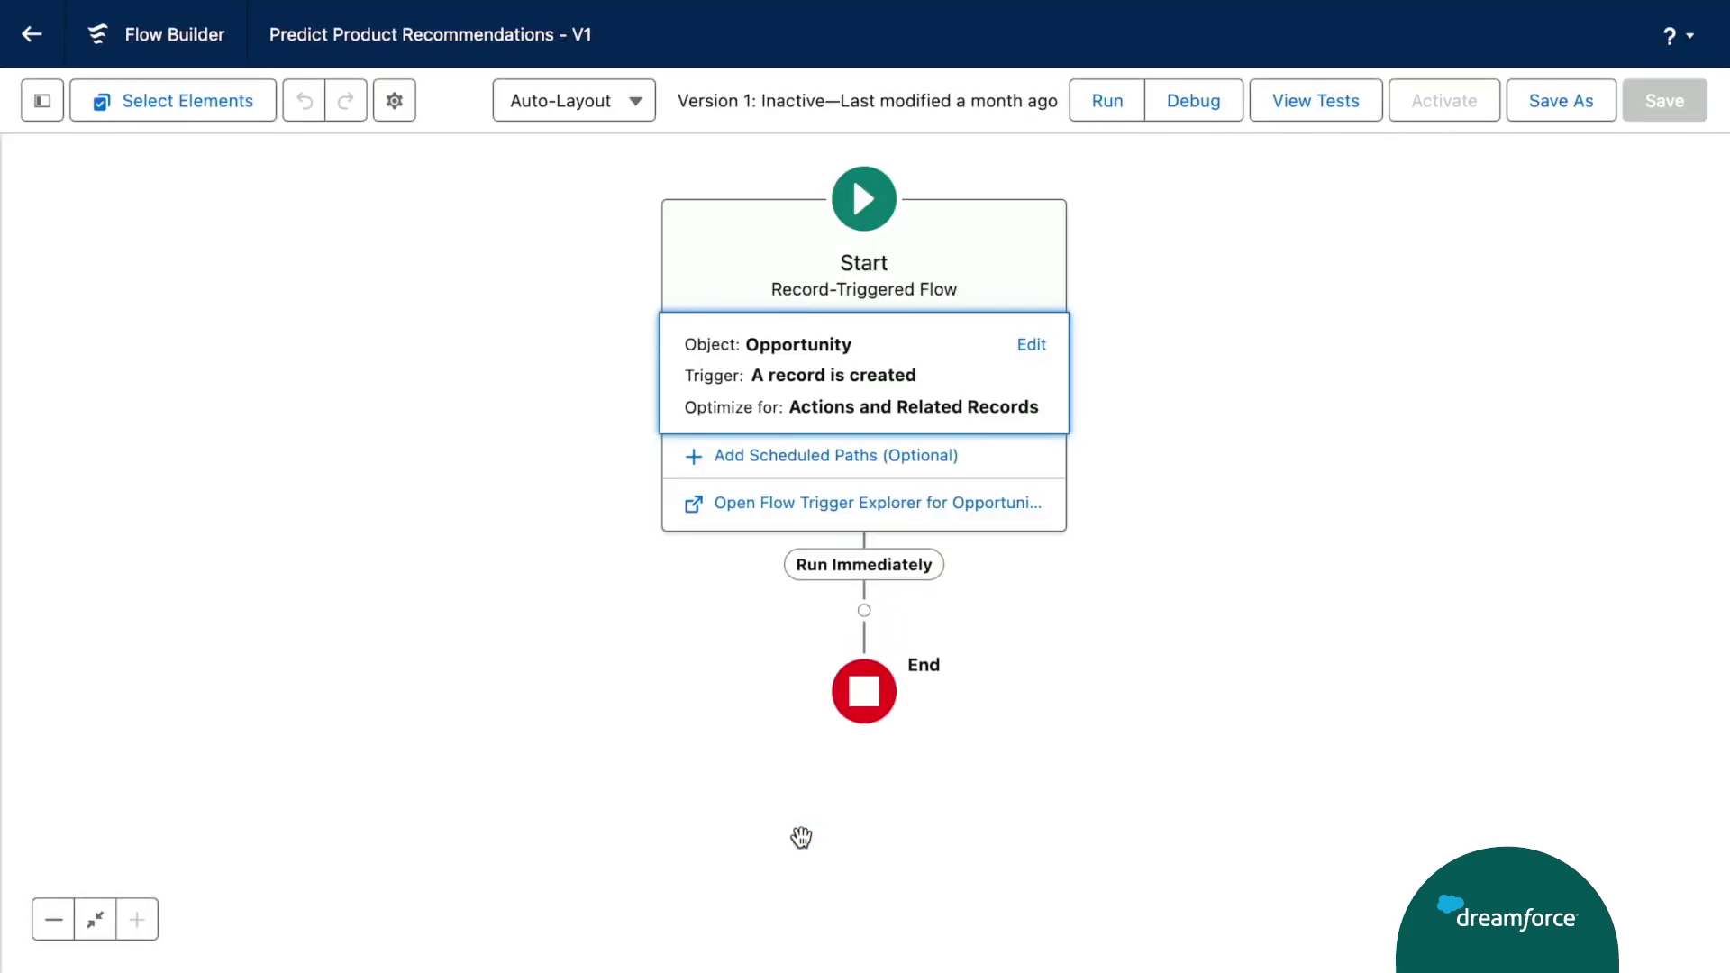
pyautogui.click(863, 612)
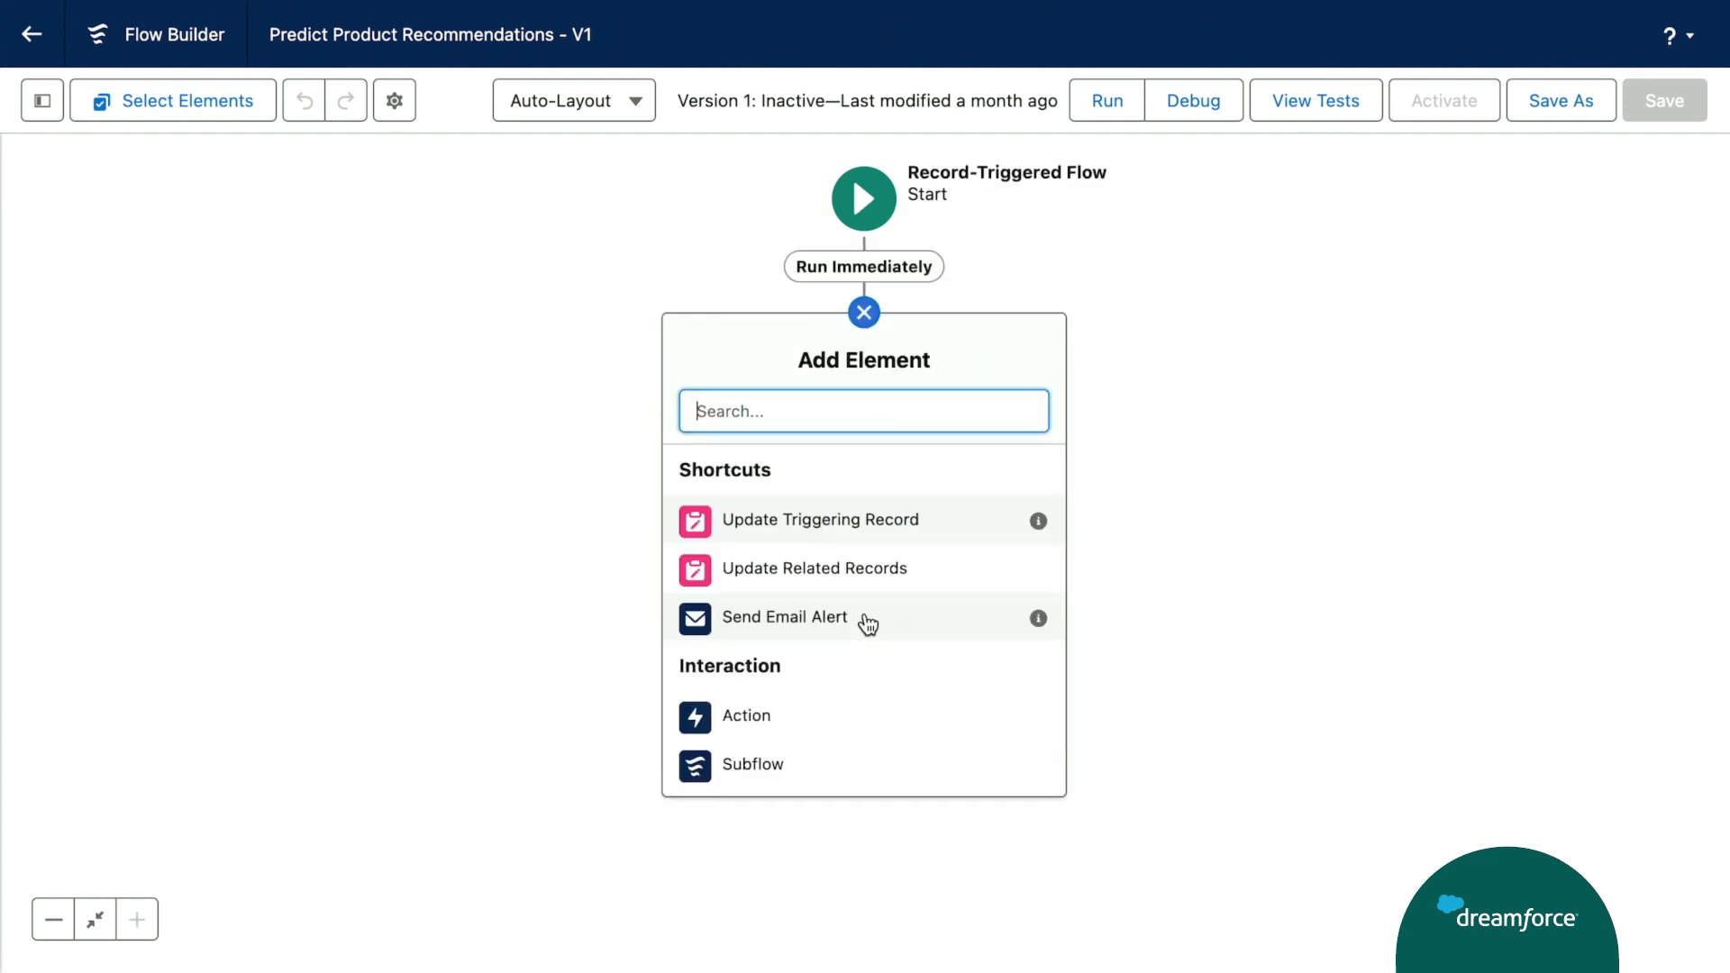
pyautogui.write('Product')
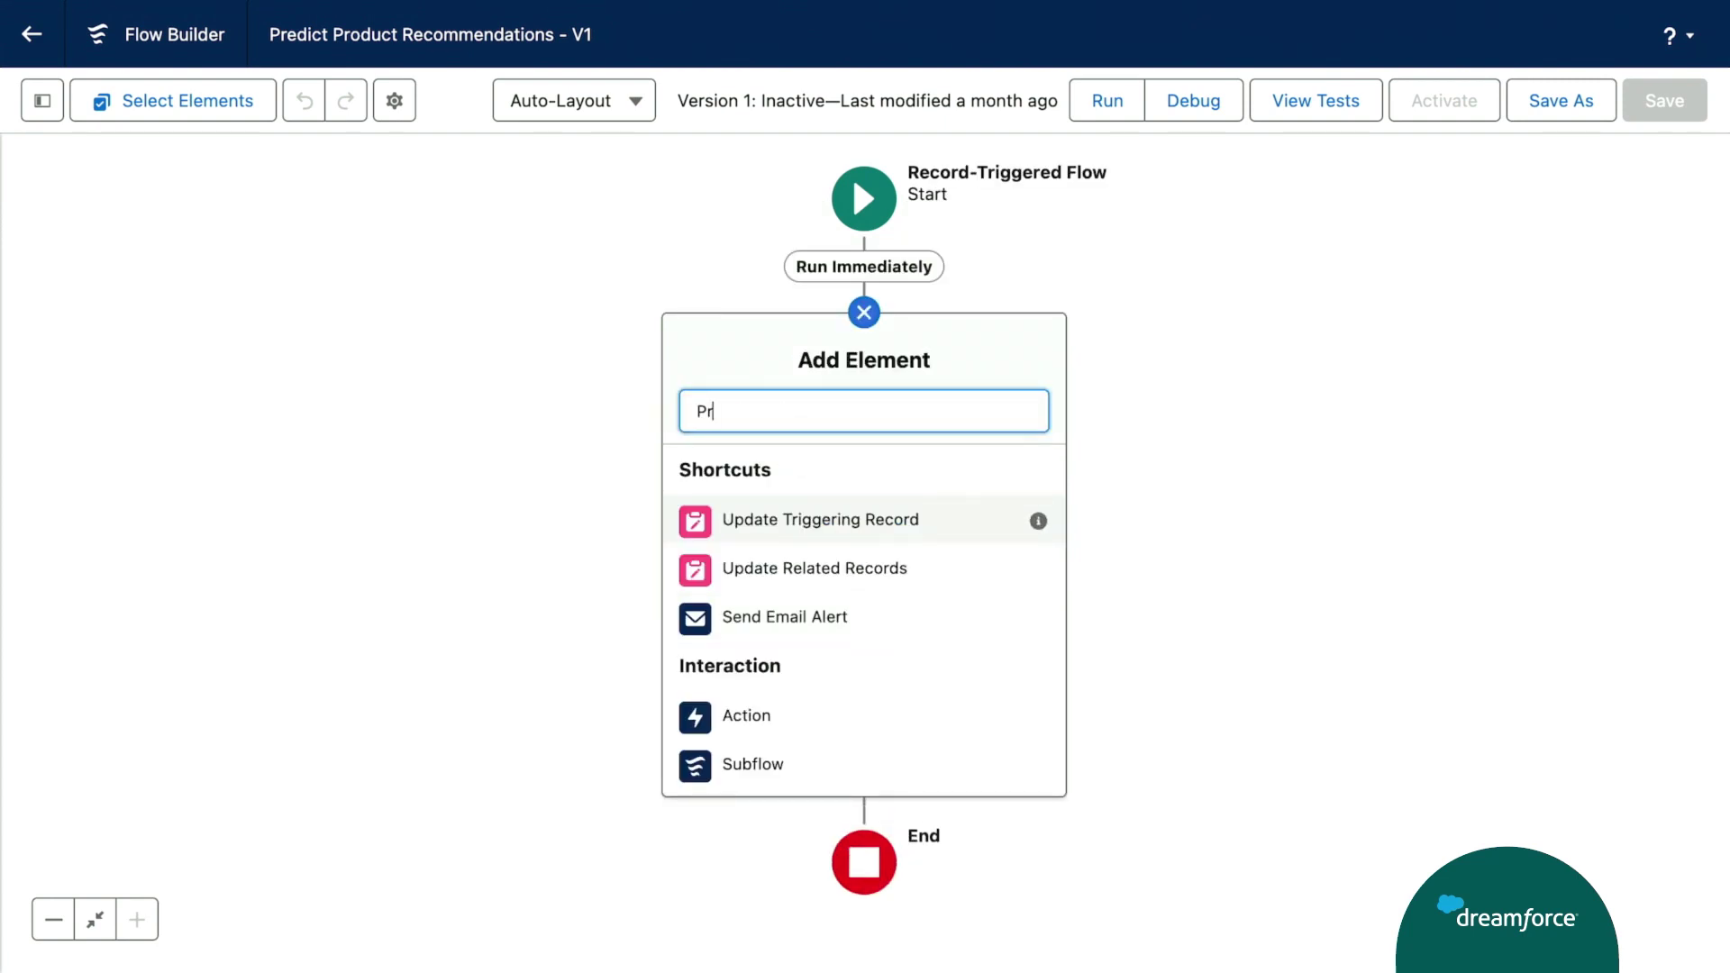
pyautogui.click(807, 472)
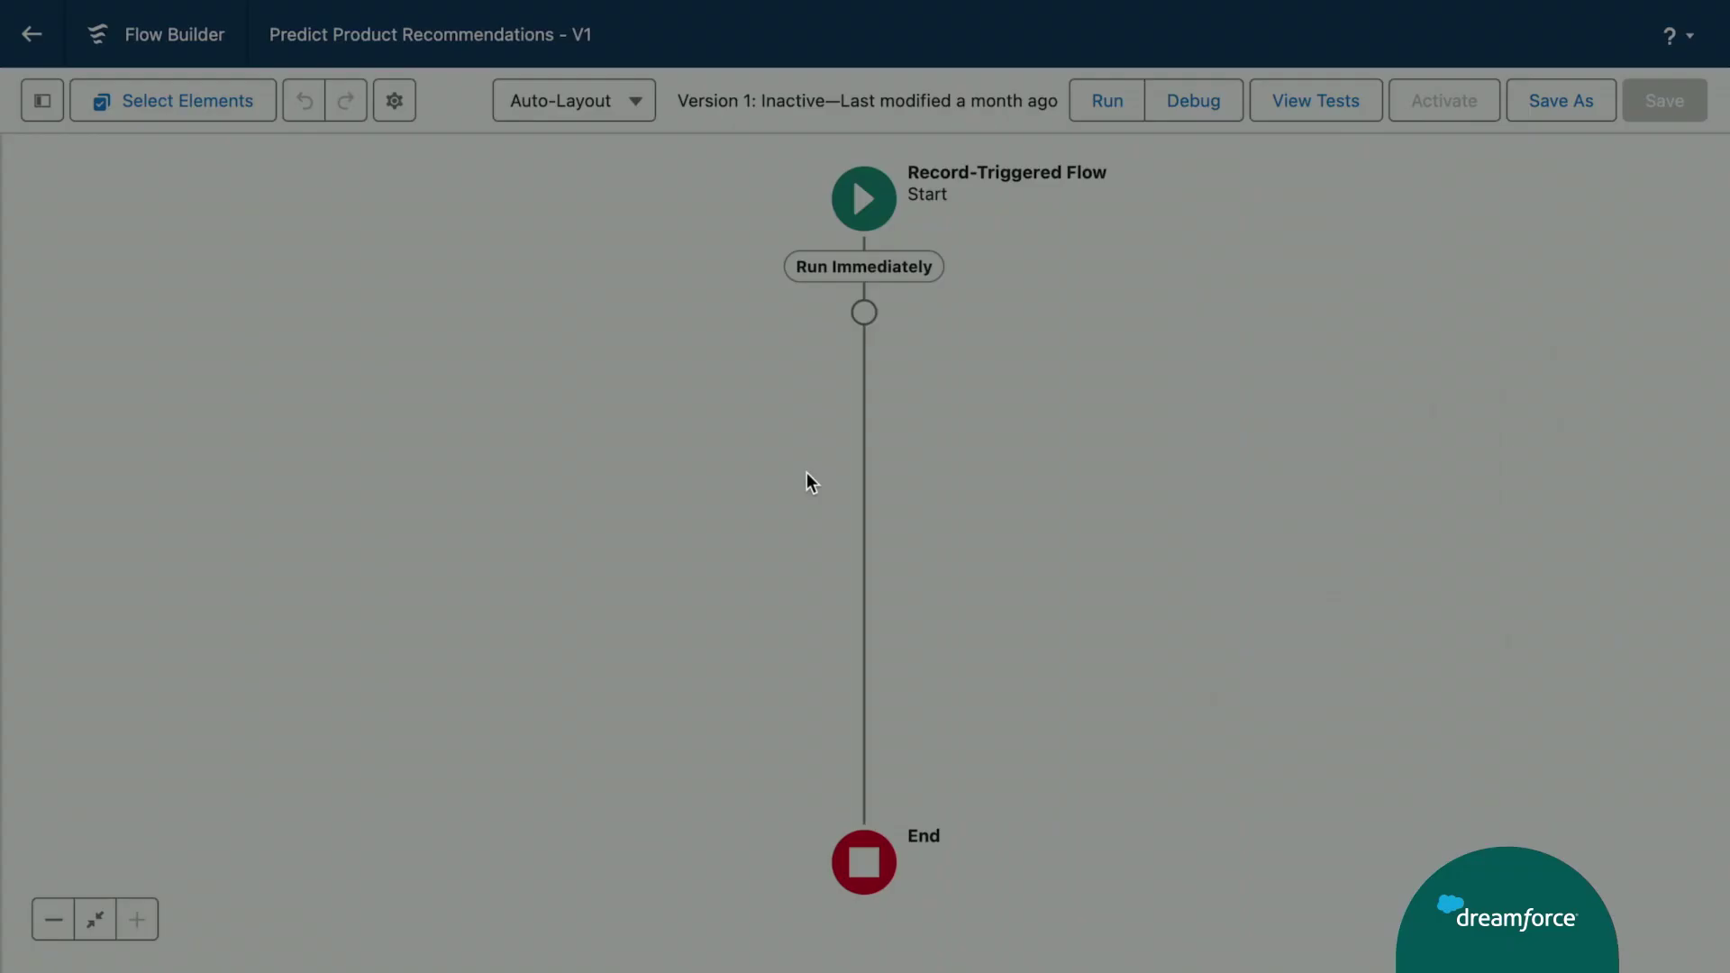
pyautogui.scroll(-4, 807, 472)
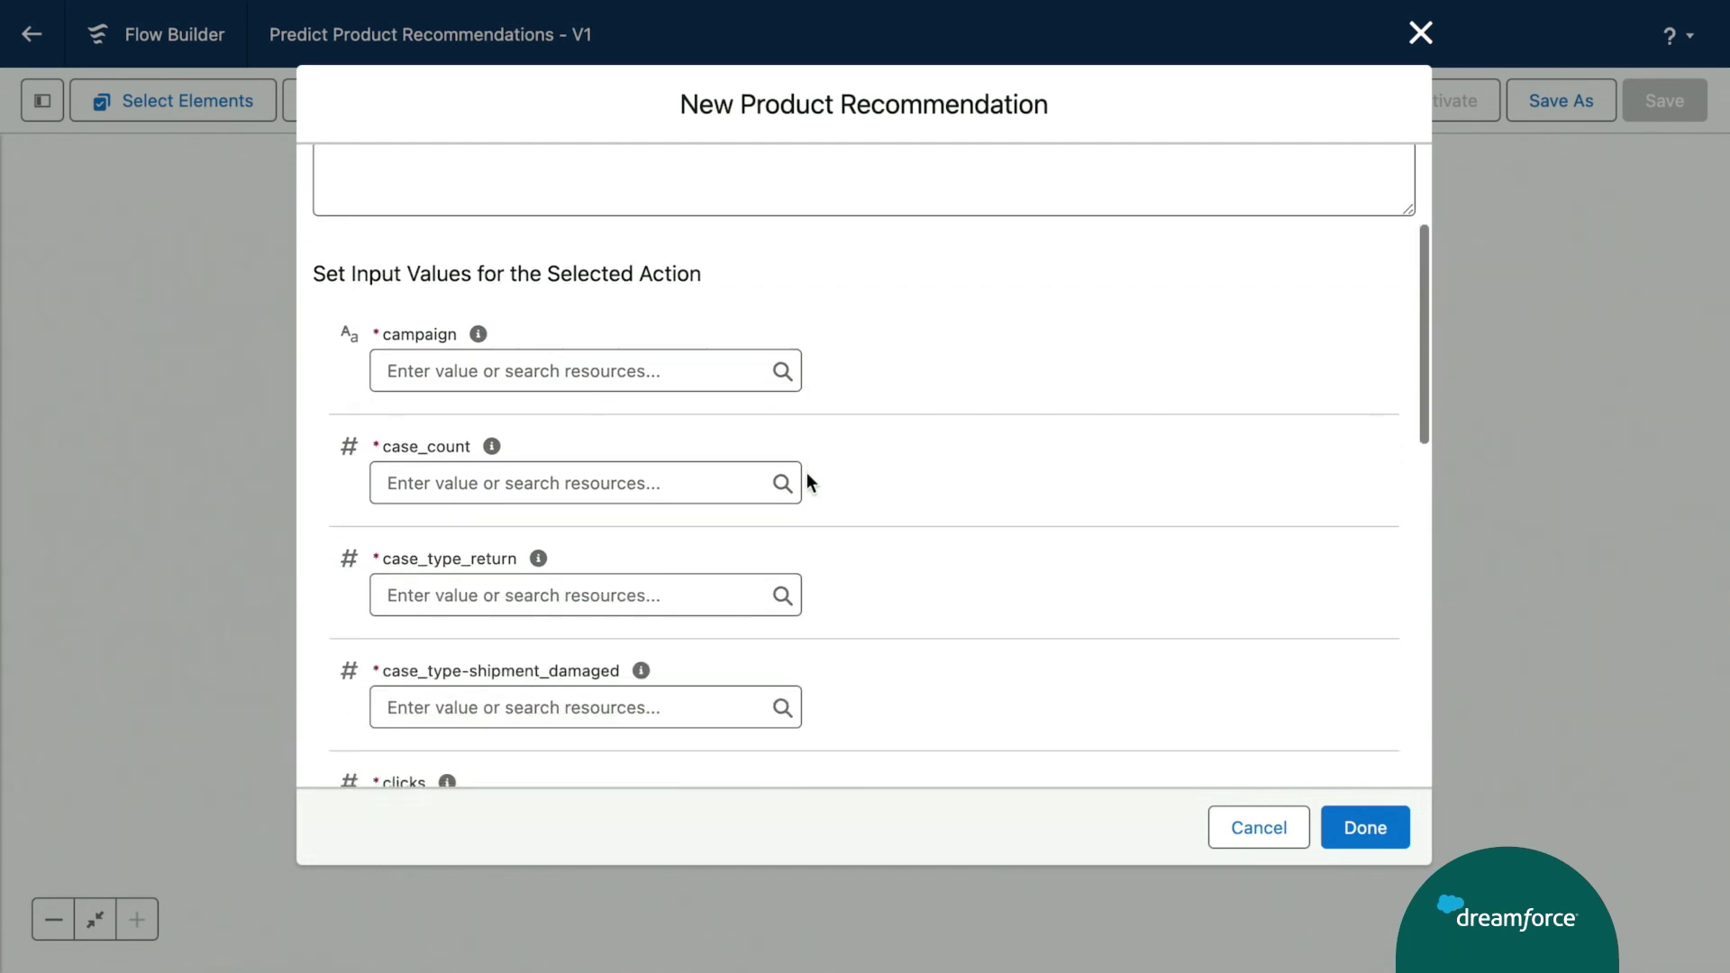
pyautogui.scroll(-2, 807, 472)
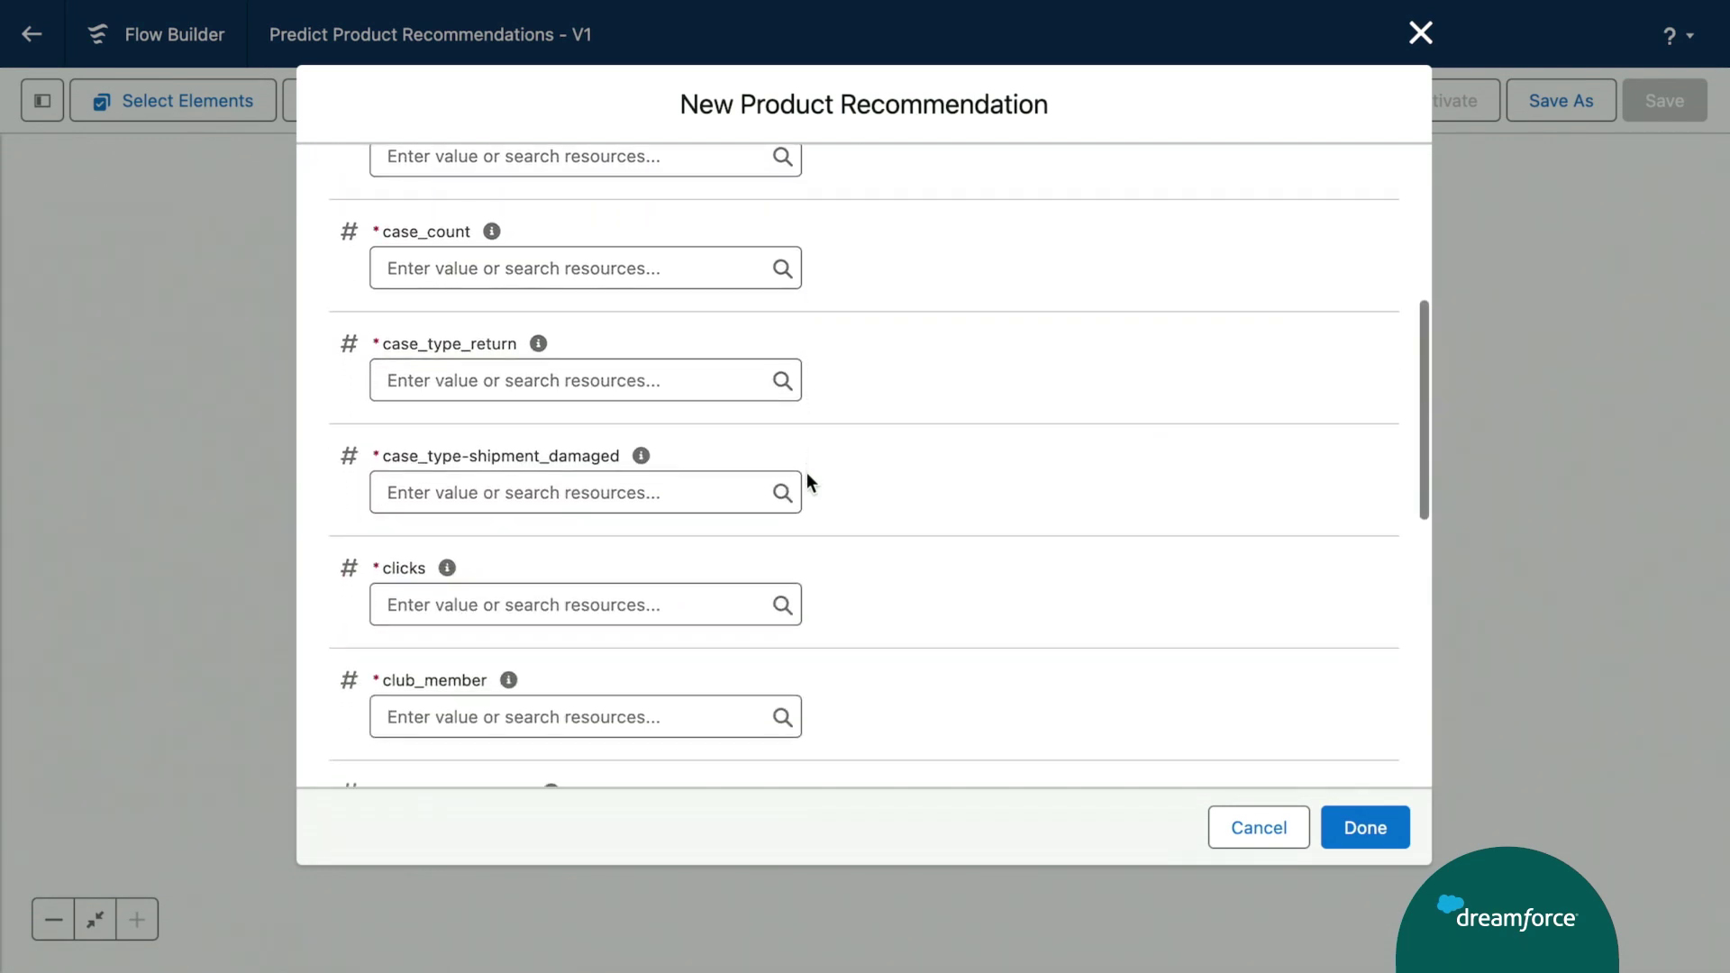
pyautogui.scroll(-1, 808, 472)
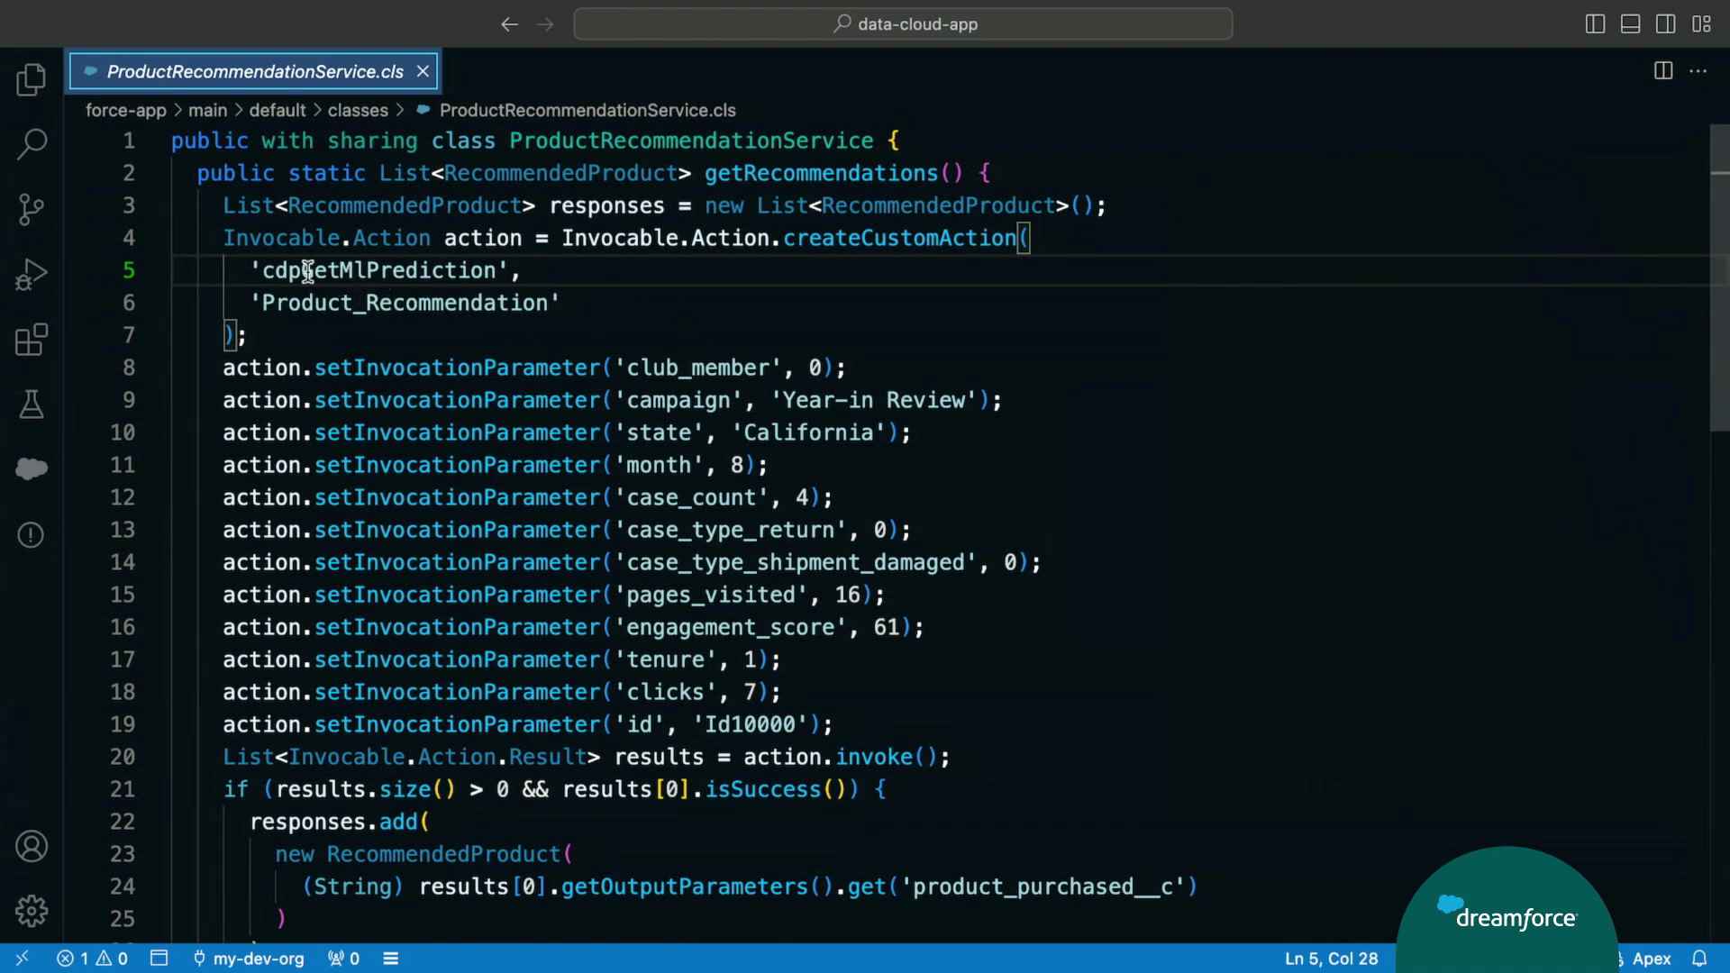
pyautogui.click(226, 241)
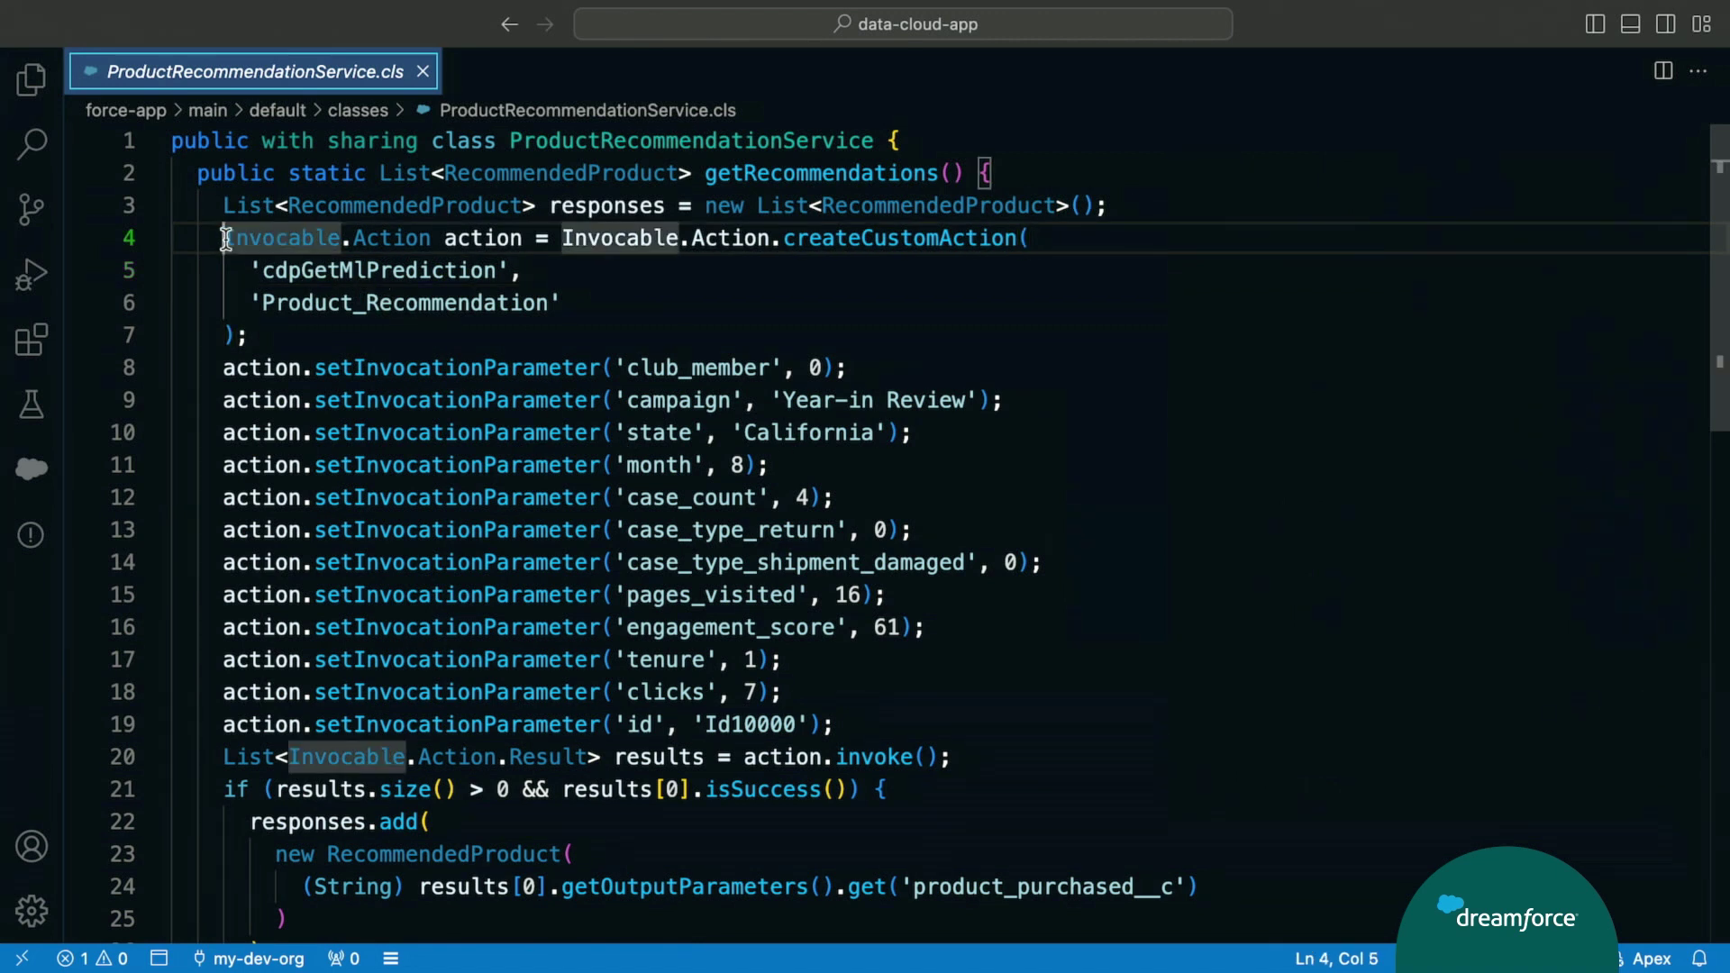
pyautogui.scroll(-3, 226, 239)
pyautogui.scroll(2, 226, 239)
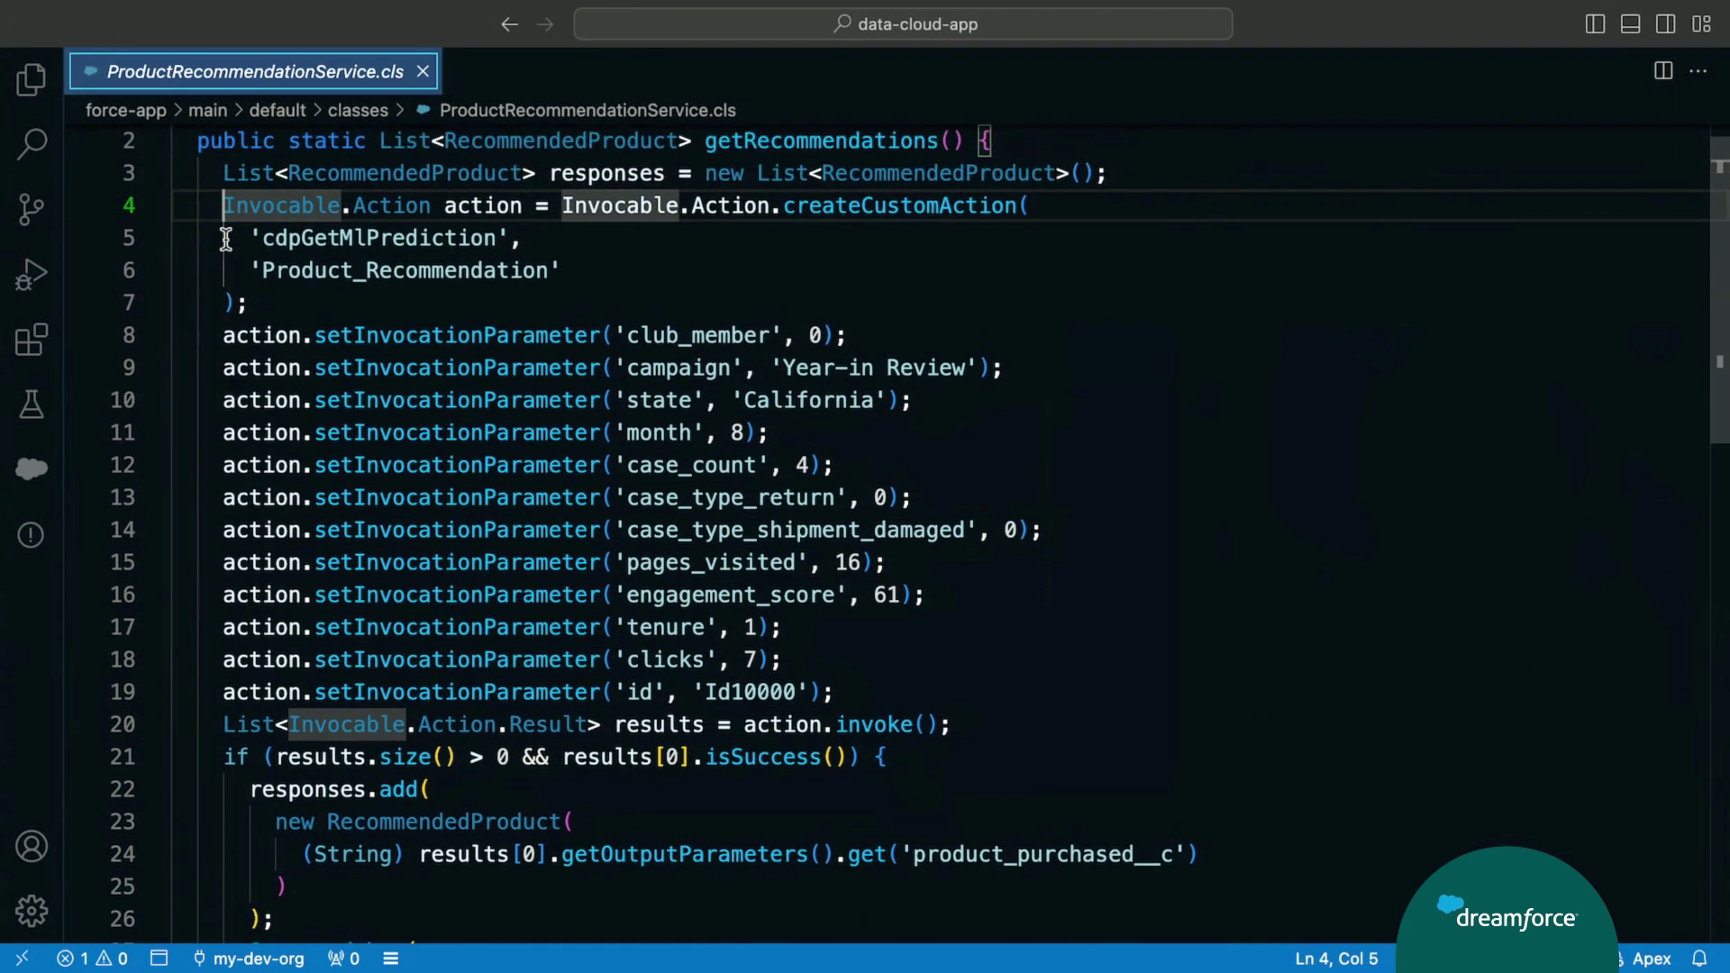
pyautogui.click(219, 334)
pyautogui.scroll(-2, 219, 338)
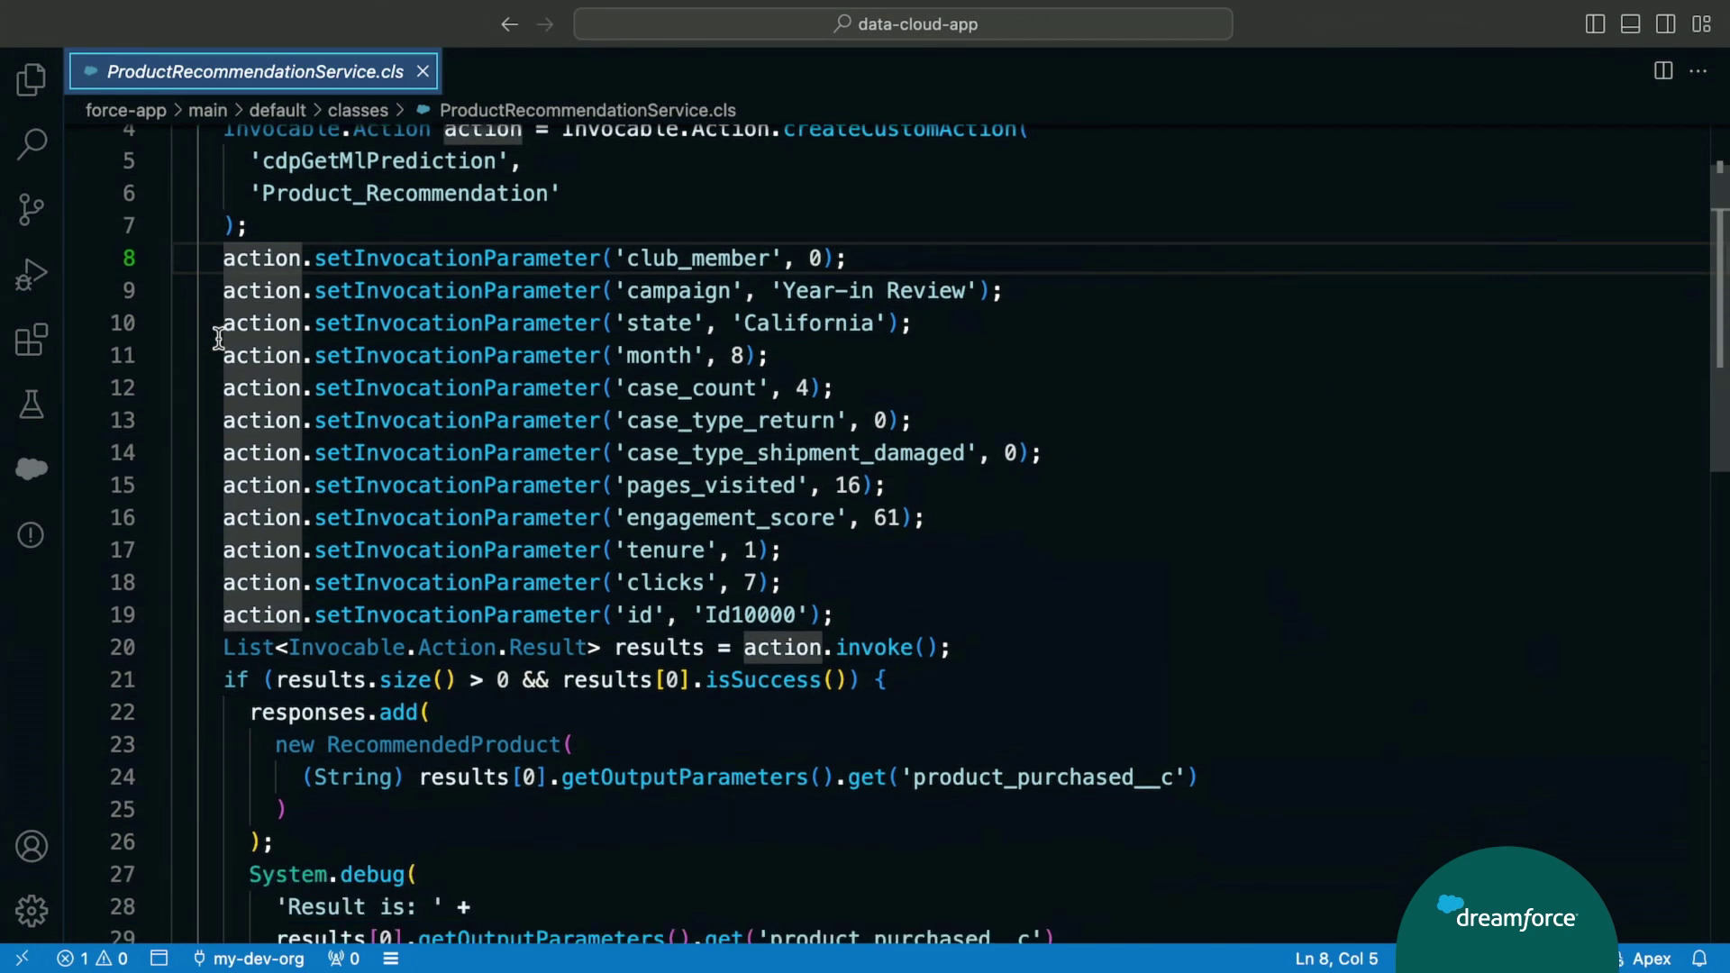
pyautogui.scroll(-3, 219, 338)
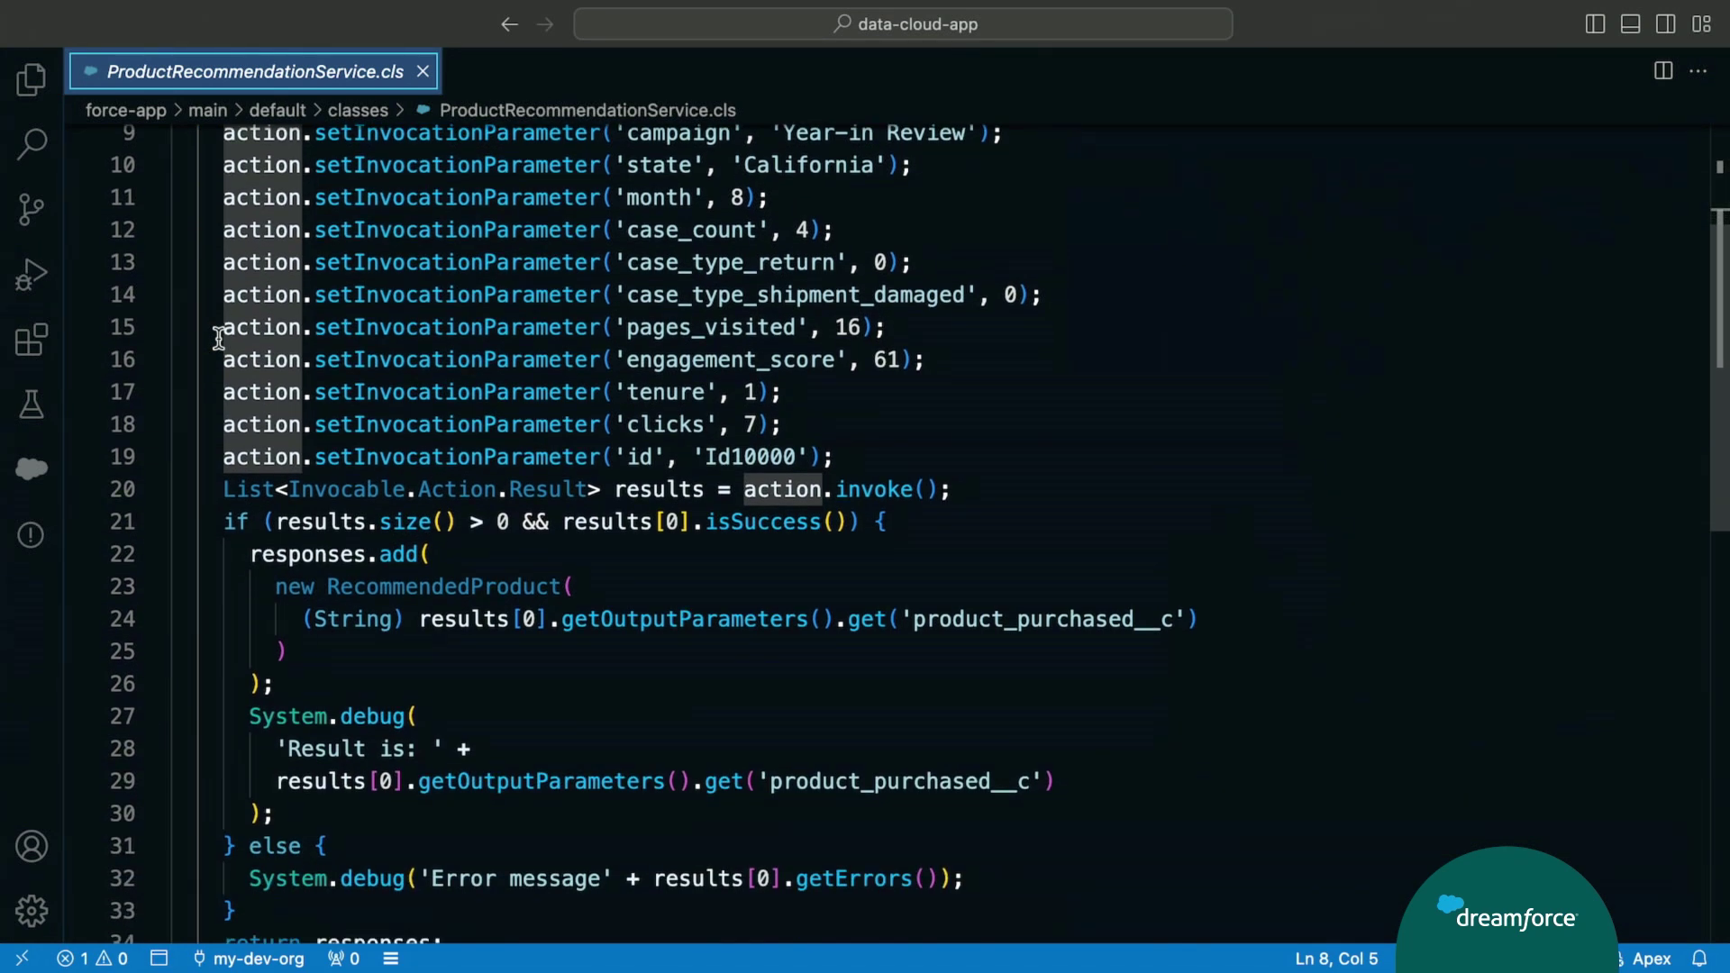
pyautogui.click(248, 553)
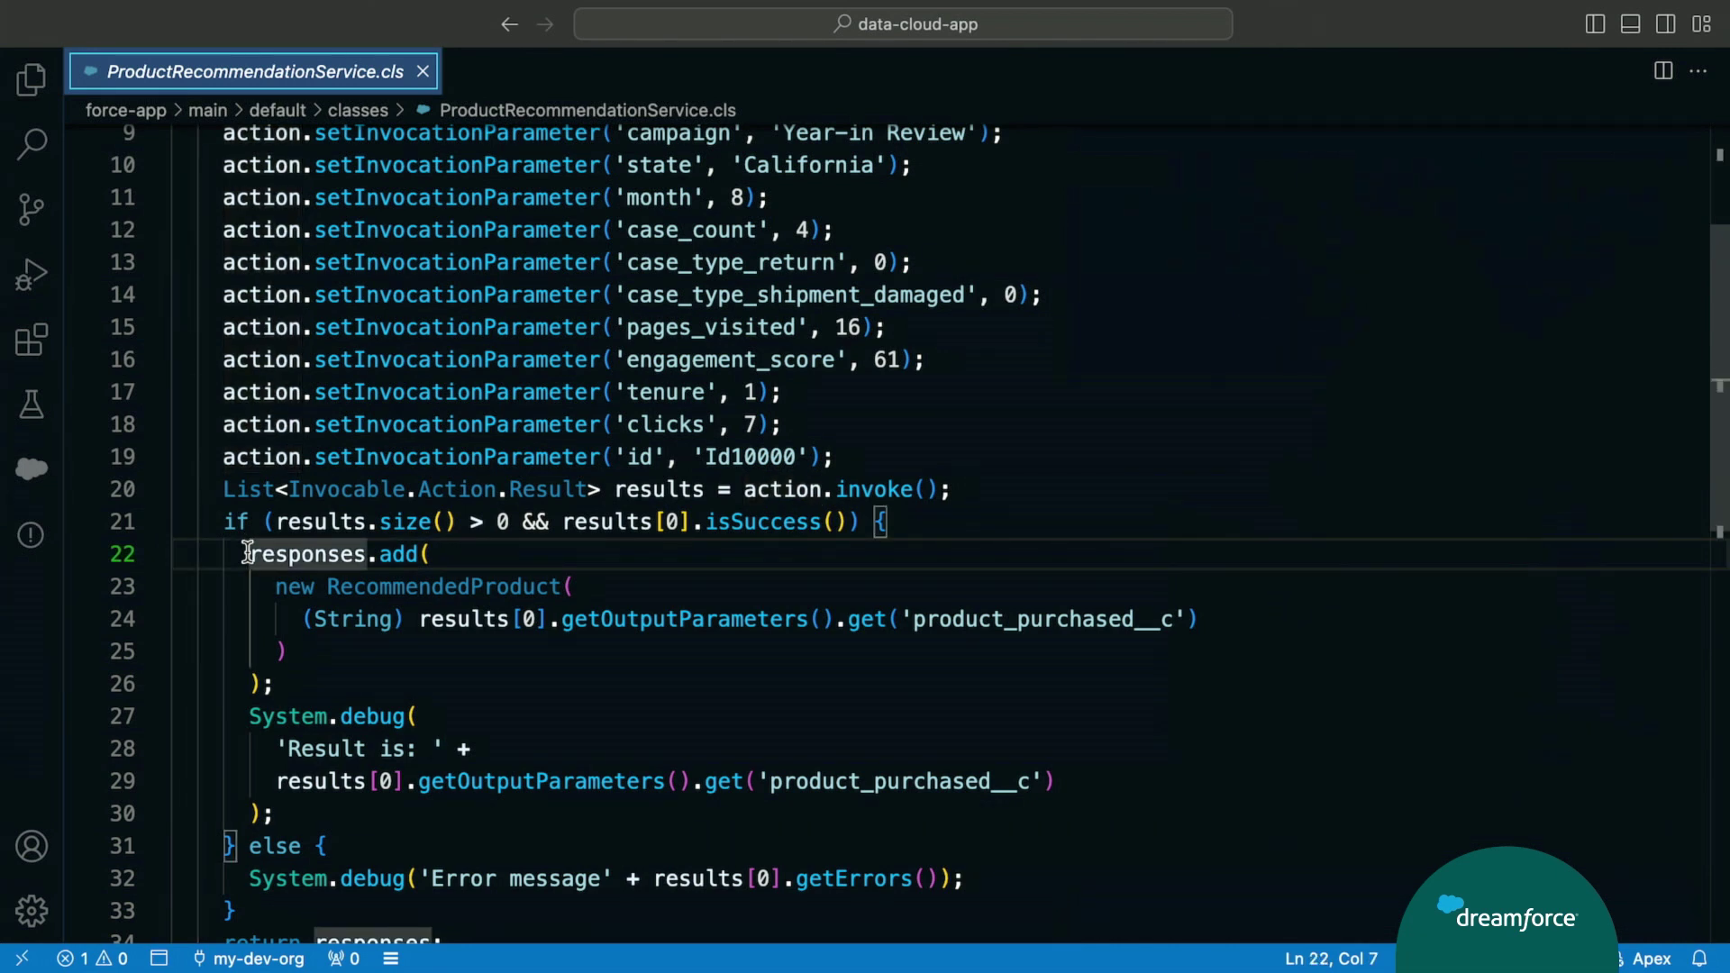